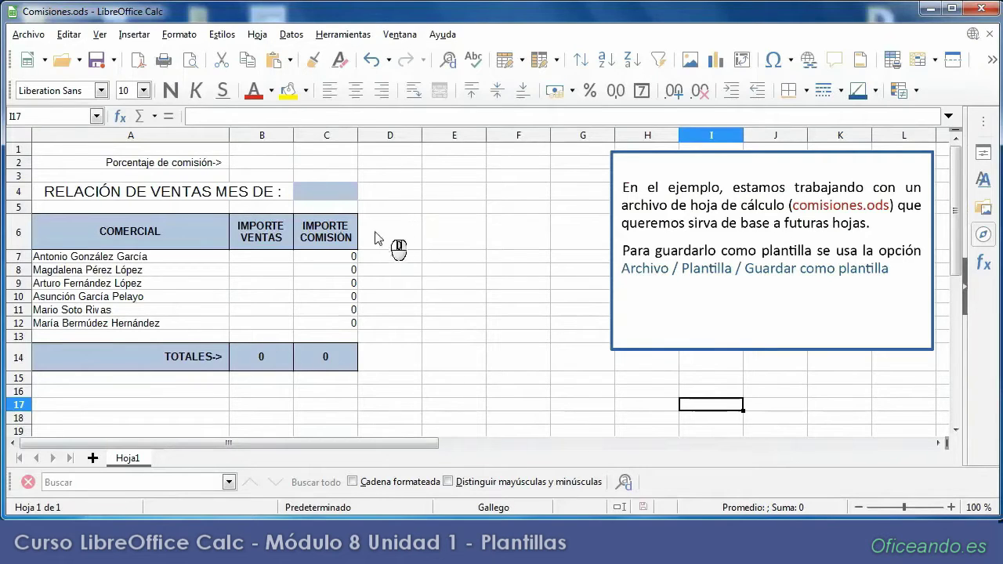
- Inspect the commission formula in cell C7 and the total commission formula in cell C14
{"action": "left_click", "coordinate": [354, 259]}
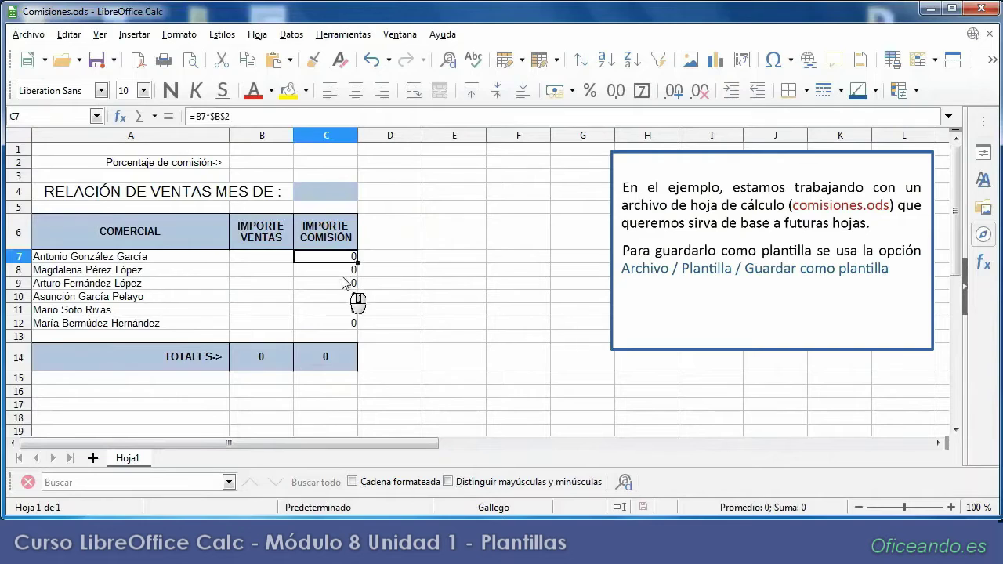
{"action": "left_click", "coordinate": [345, 356]}
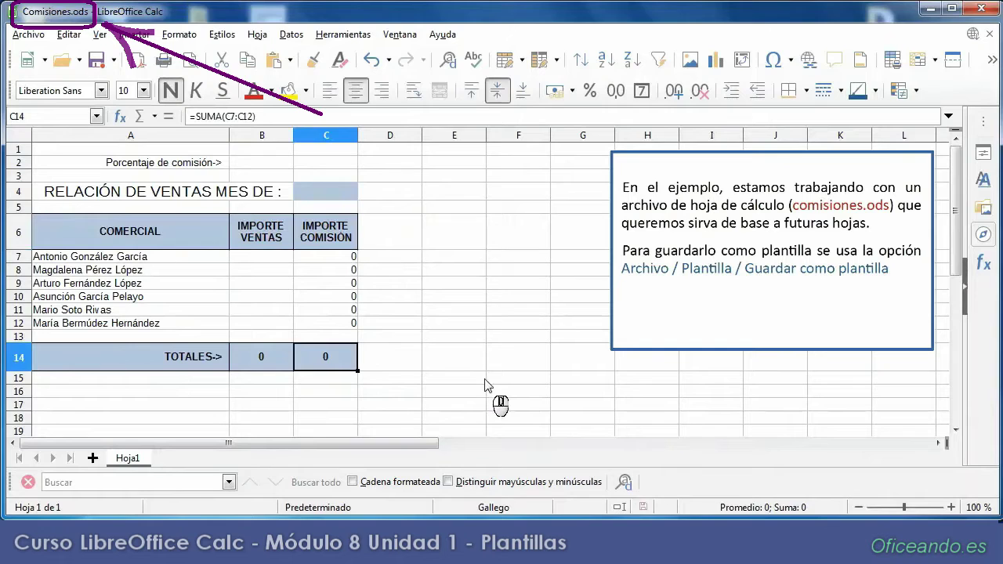
{"action": "left_click", "coordinate": [484, 379]}
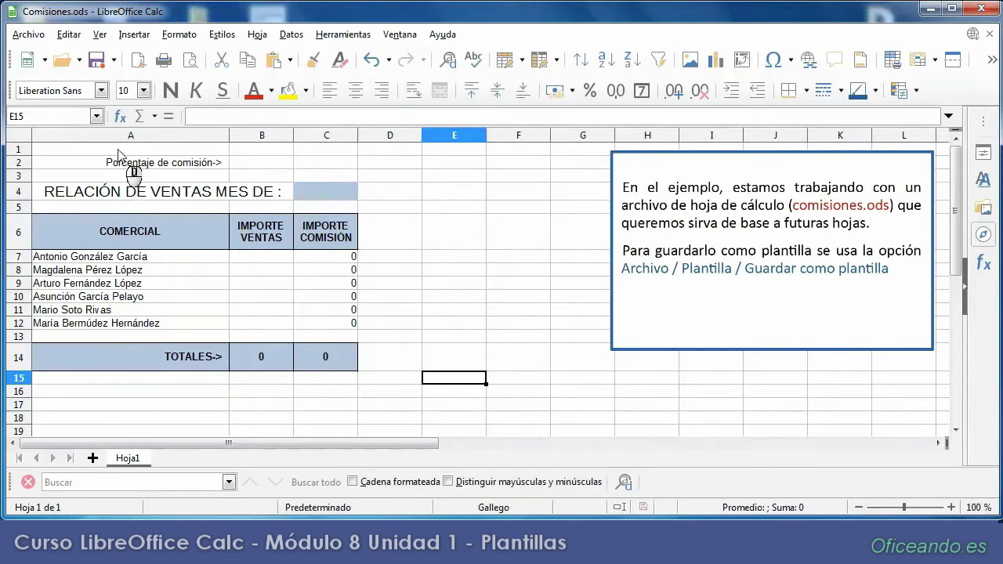
- Save the spreadsheet as a template named "Comisiones" in the "Mis plantillas" category
{"action": "left_click", "coordinate": [31, 35]}
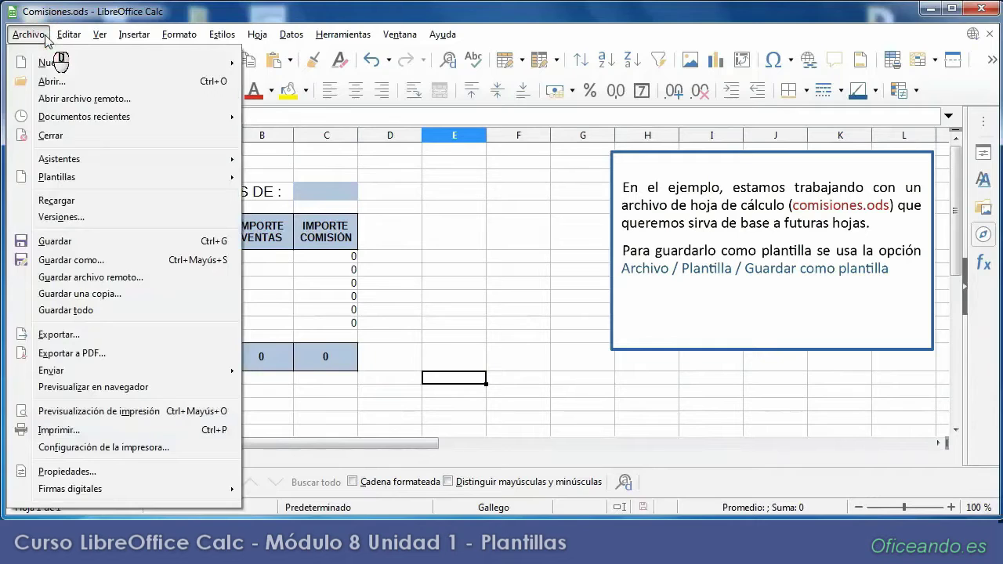
{"action": "mouse_move", "coordinate": [78, 180]}
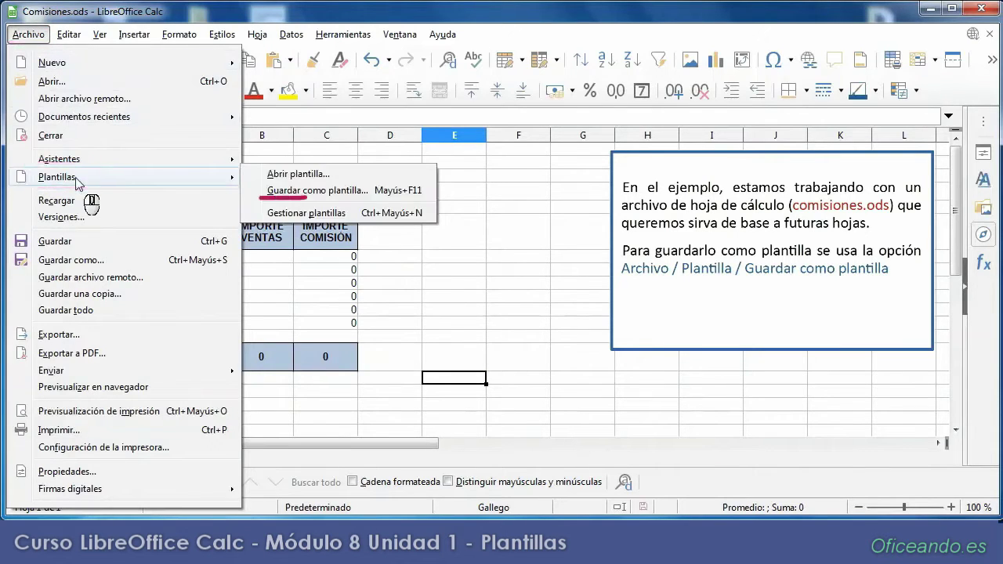
{"action": "left_click", "coordinate": [306, 194]}
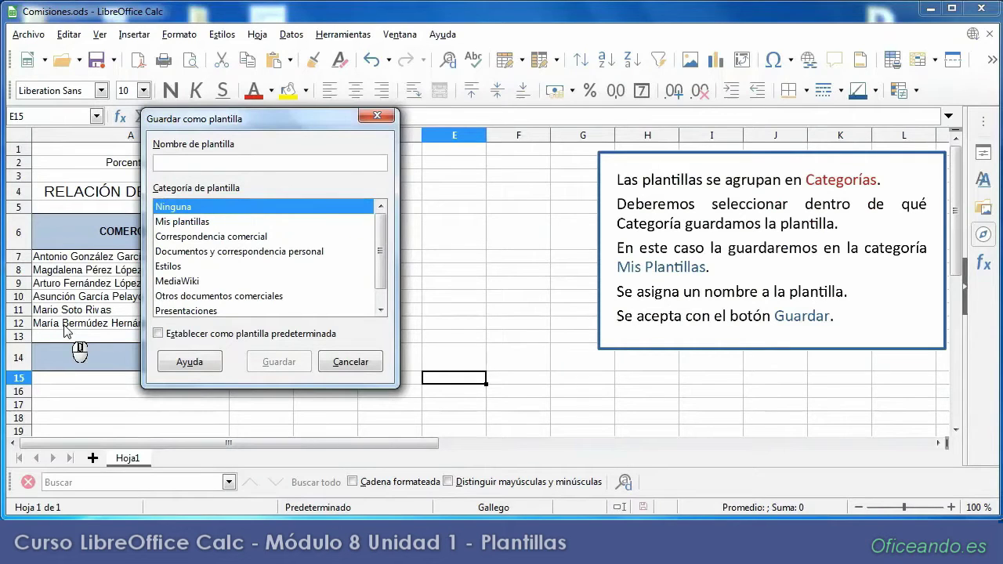
{"action": "left_click", "coordinate": [181, 222]}
{"action": "left_click", "coordinate": [196, 163]}
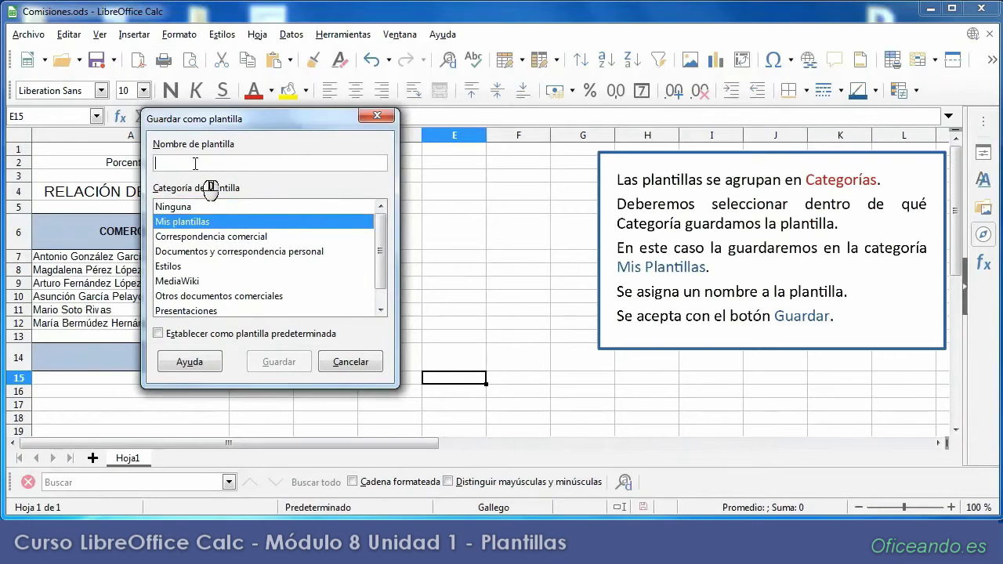
{"action": "type", "text": "Comisiones"}
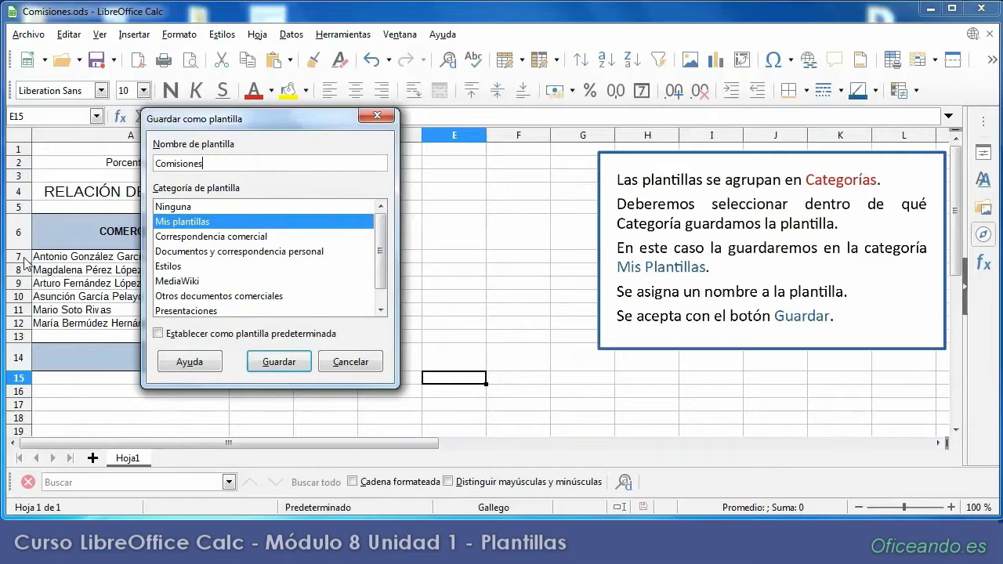
{"action": "left_click", "coordinate": [285, 366]}
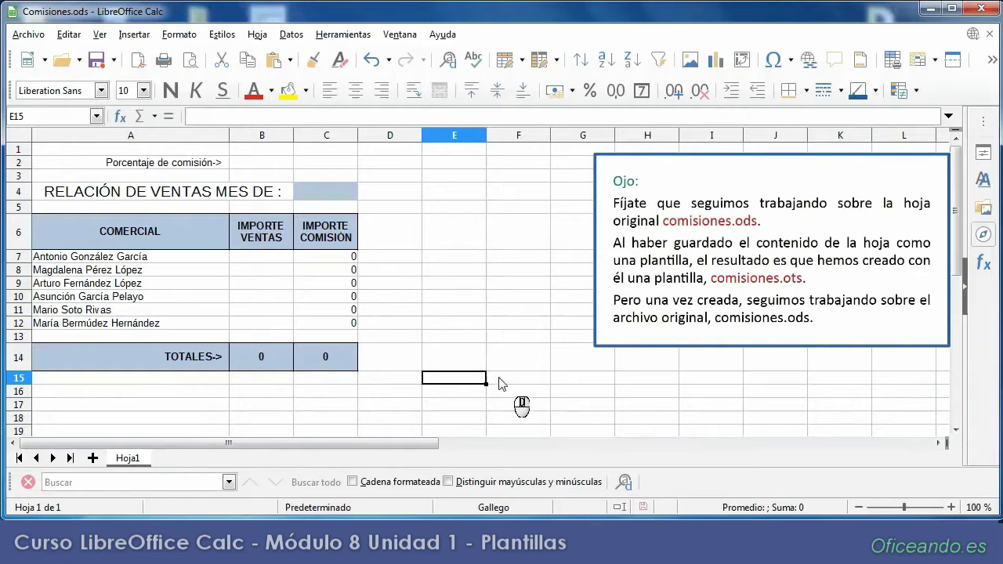
- Add a "DIFERENCIA" row below the totals, with the label in A15 and the formula =B14-C14 in B15
{"action": "left_click", "coordinate": [165, 383]}
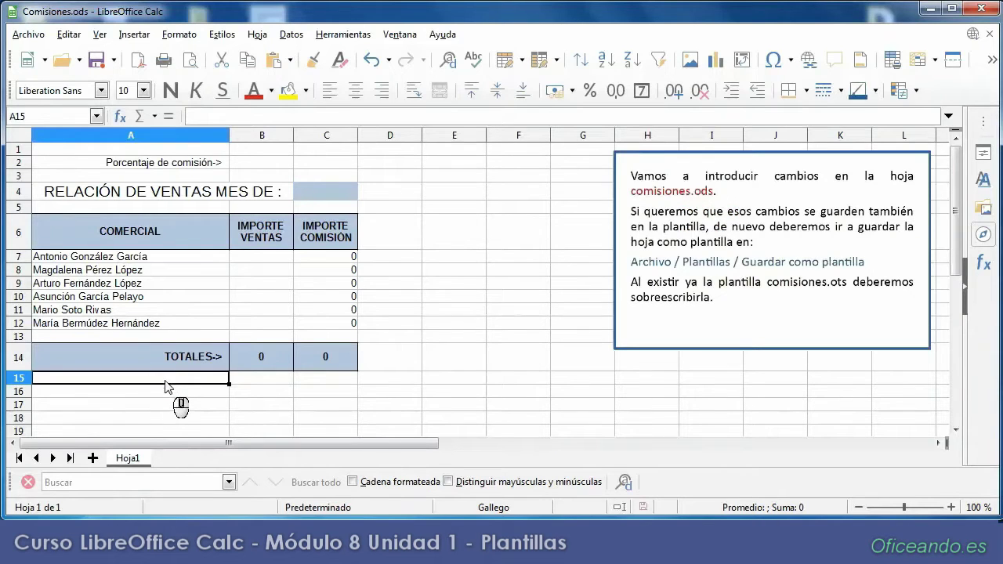
{"action": "type", "text": "DIFERENCIA"}
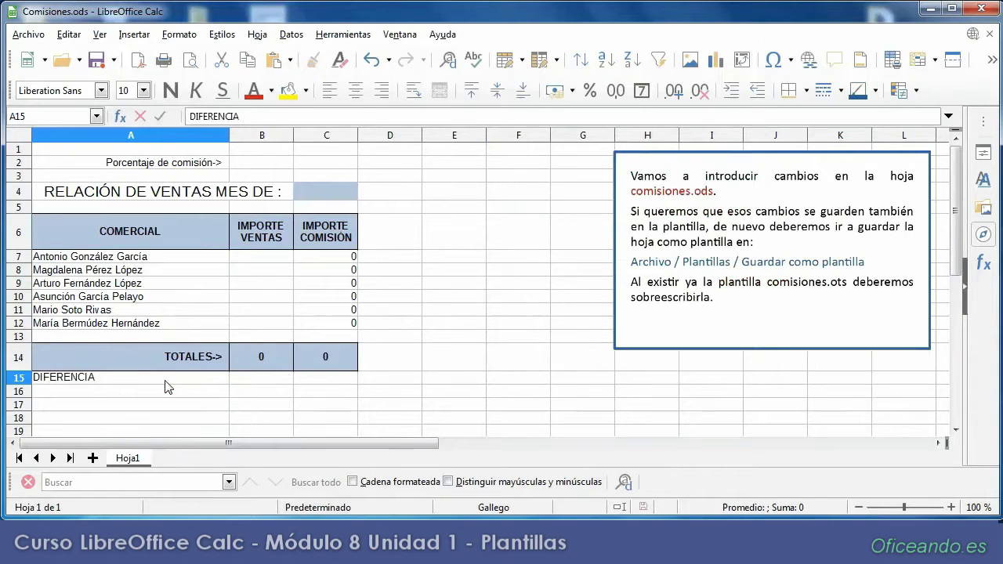
{"action": "left_click", "coordinate": [250, 381]}
{"action": "type", "text": "="}
{"action": "left_click", "coordinate": [254, 364]}
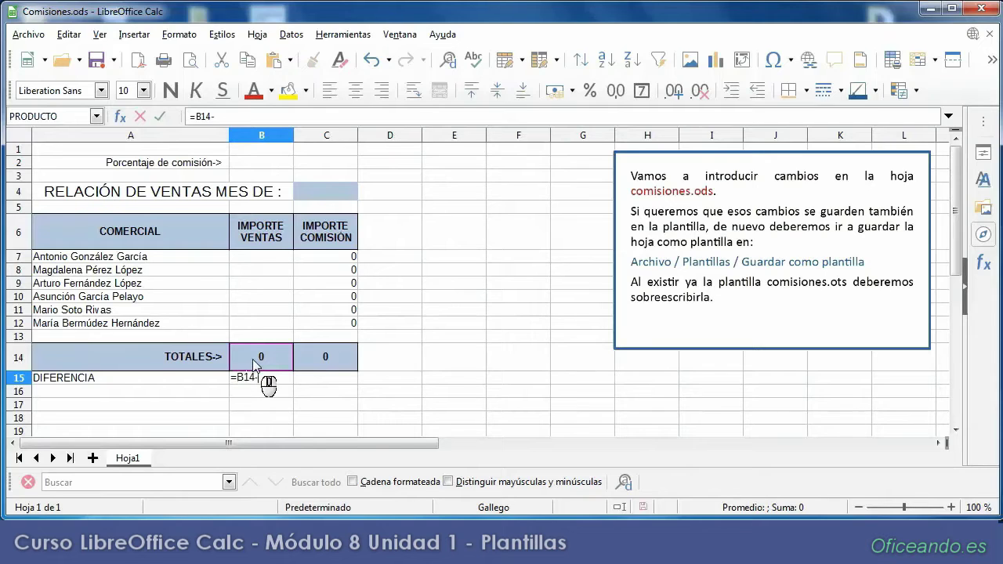
{"action": "left_click", "coordinate": [319, 362]}
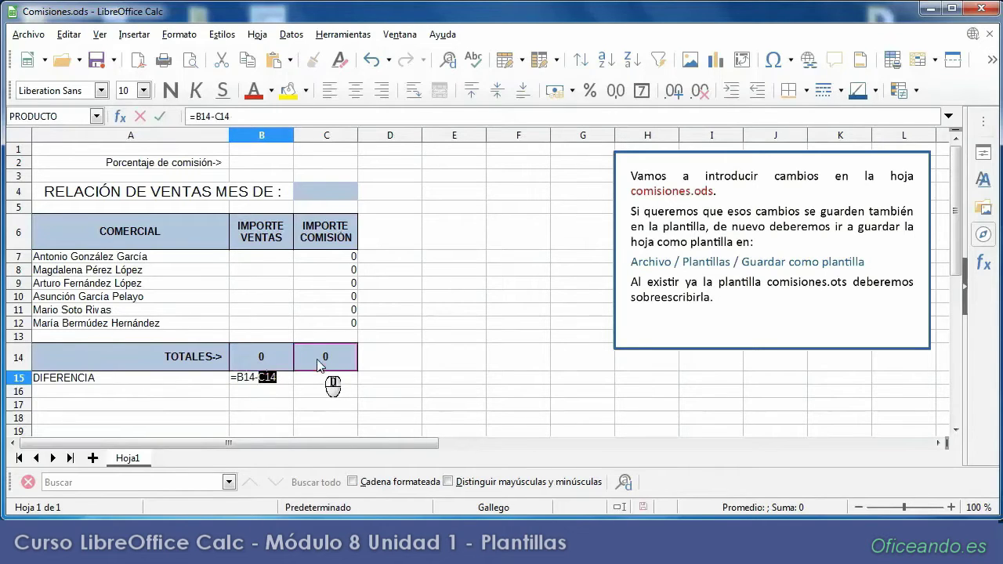
{"action": "key", "text": "Return"}
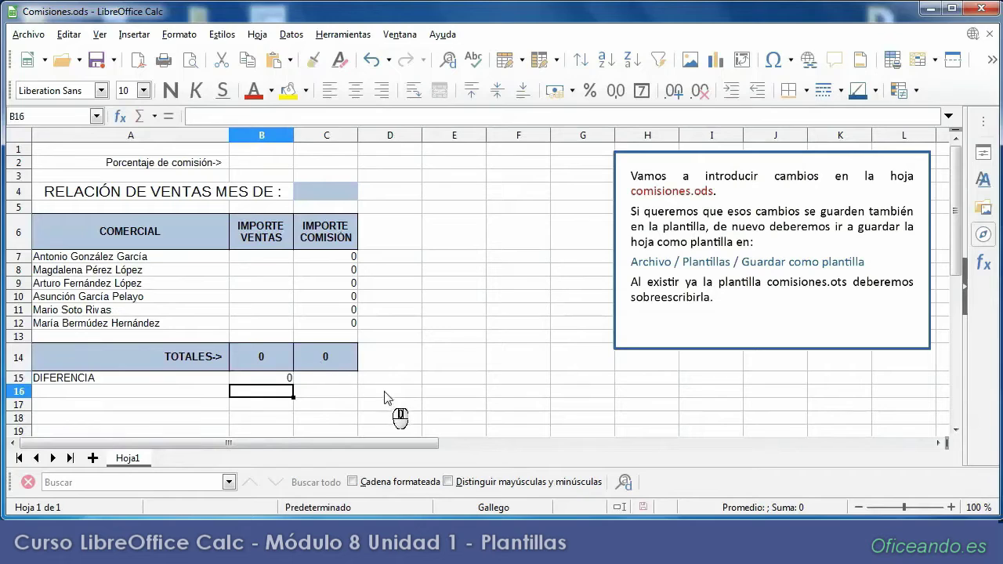
{"action": "left_click", "coordinate": [385, 392]}
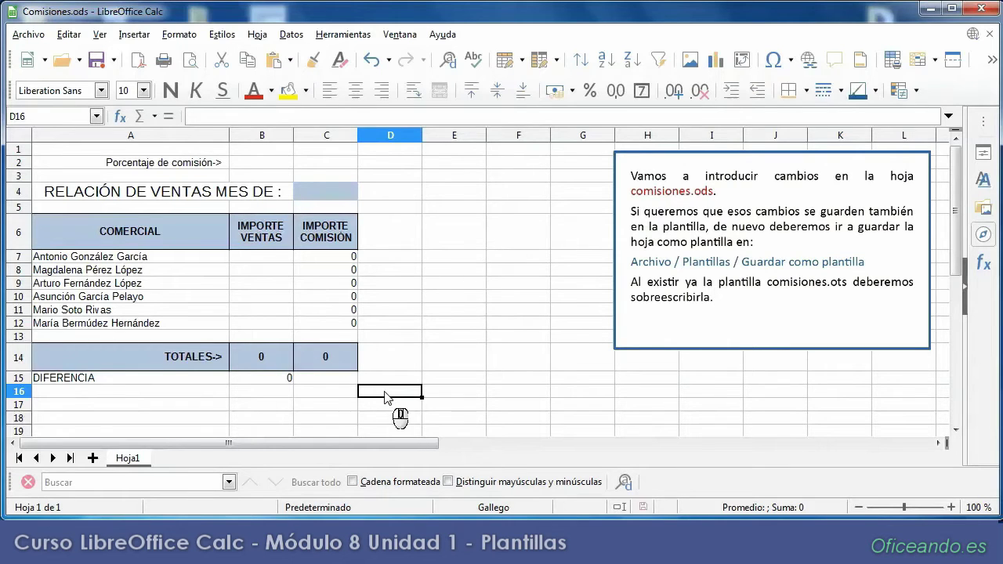
- Save the modified sheet as template "Comisiones" in "Mis plantillas" again, overwriting the existing template
{"action": "left_click", "coordinate": [28, 34]}
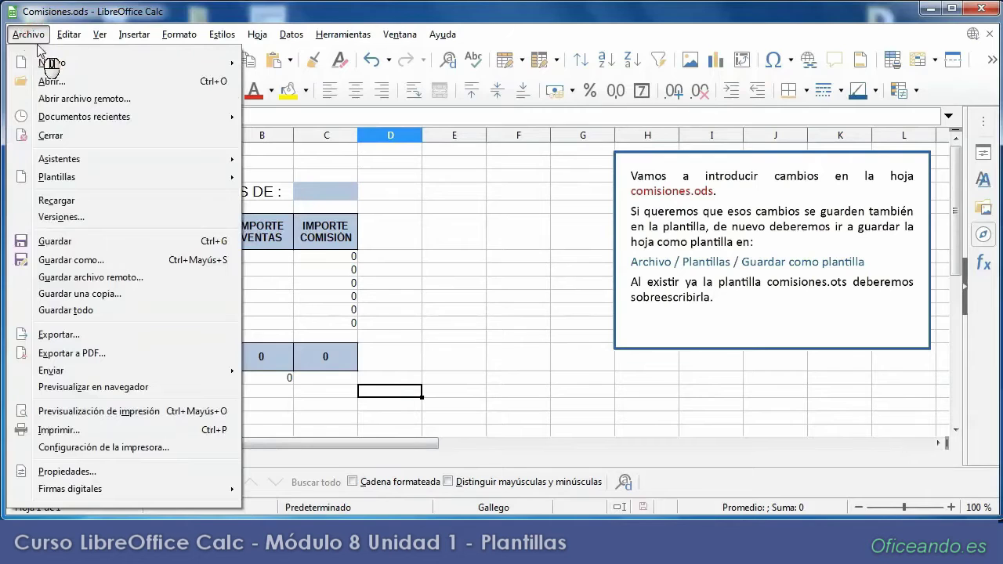
{"action": "mouse_move", "coordinate": [78, 180]}
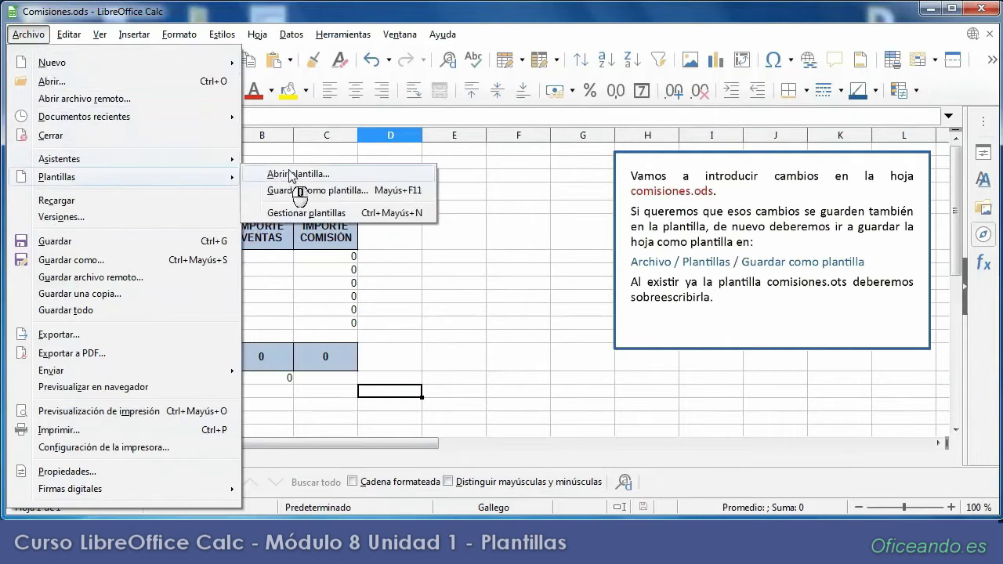
{"action": "left_click", "coordinate": [298, 191]}
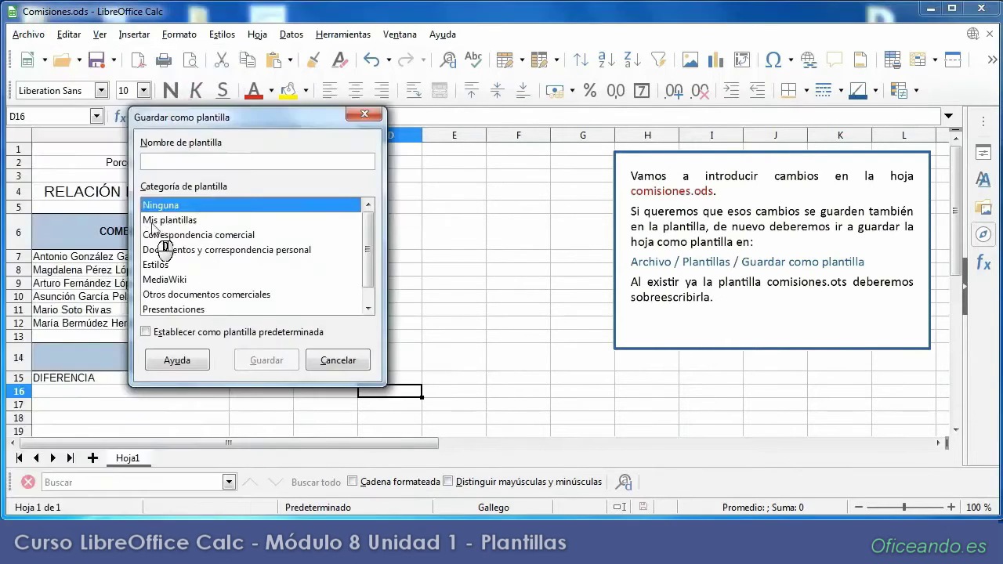
{"action": "left_click", "coordinate": [159, 222]}
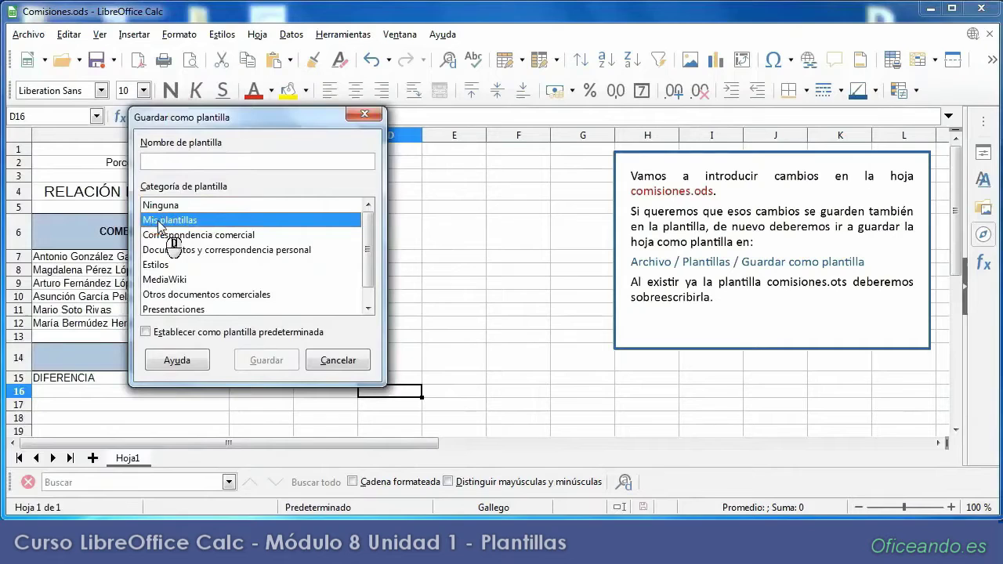
{"action": "left_click", "coordinate": [167, 162]}
{"action": "type", "text": "Comisiones"}
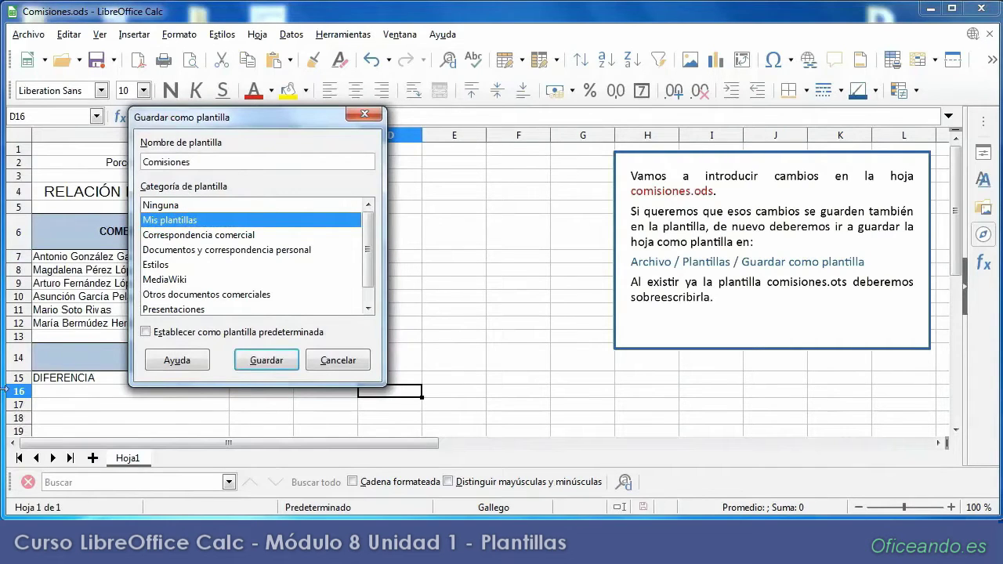
{"action": "left_click", "coordinate": [252, 362]}
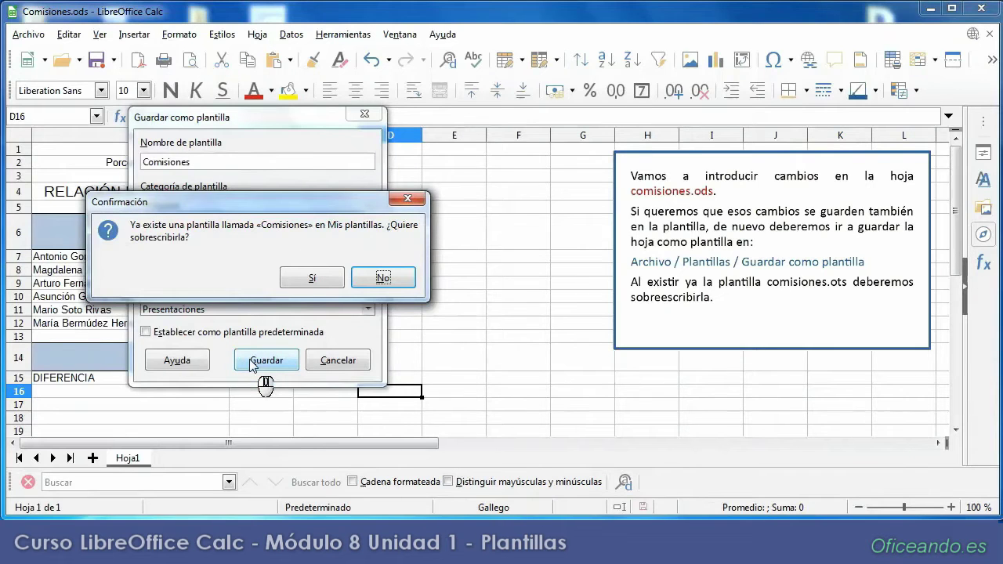
{"action": "left_click", "coordinate": [309, 278]}
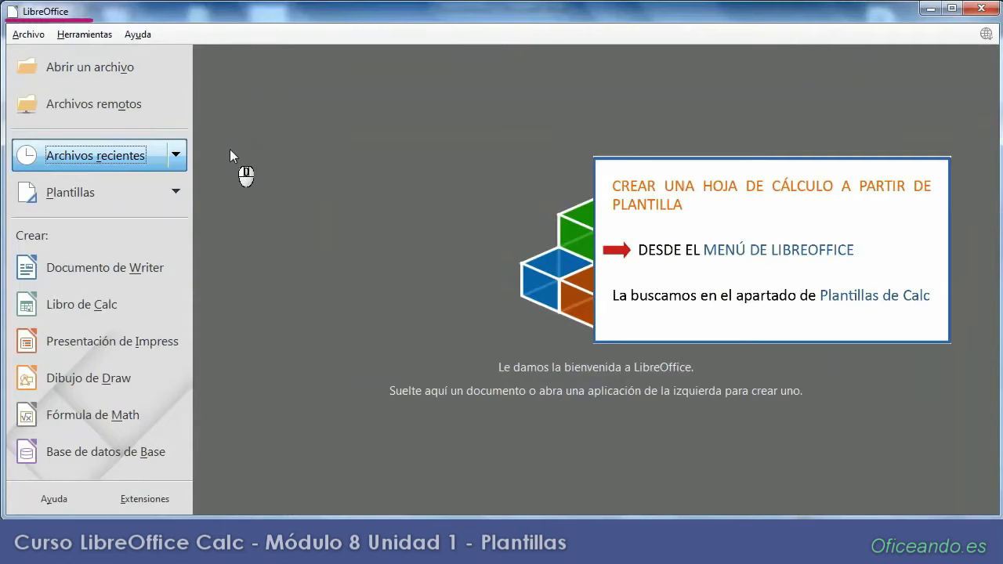
- Create a new spreadsheet from the Comisiones Calc template in the LibreOffice Start Center, and close it
{"action": "left_click", "coordinate": [184, 192]}
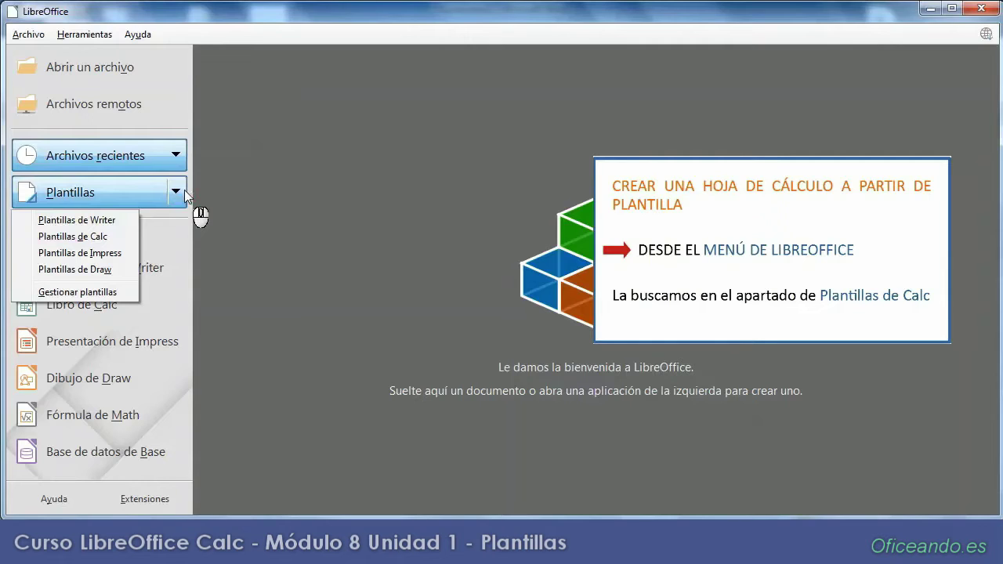
{"action": "left_click", "coordinate": [80, 236]}
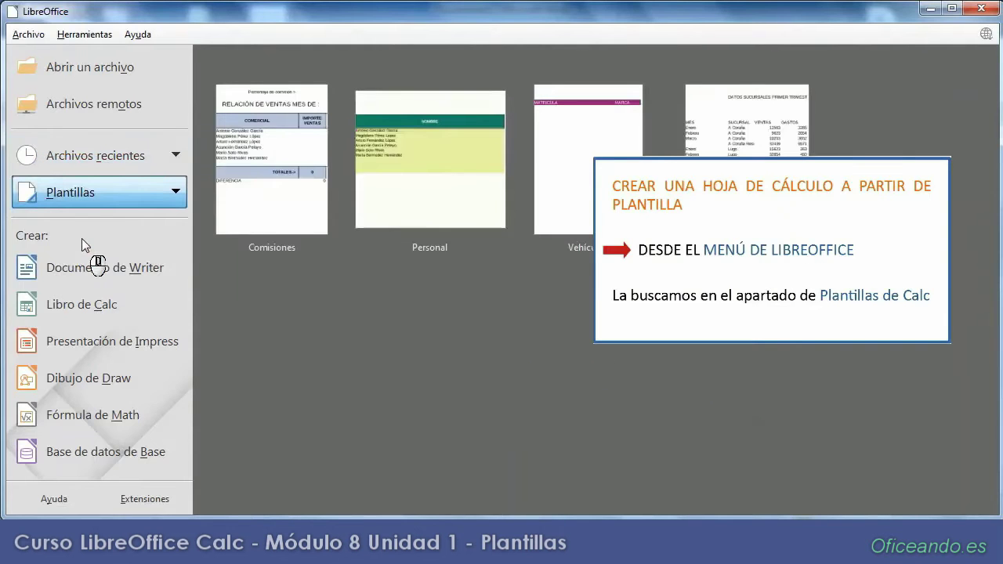
{"action": "left_click", "coordinate": [279, 216]}
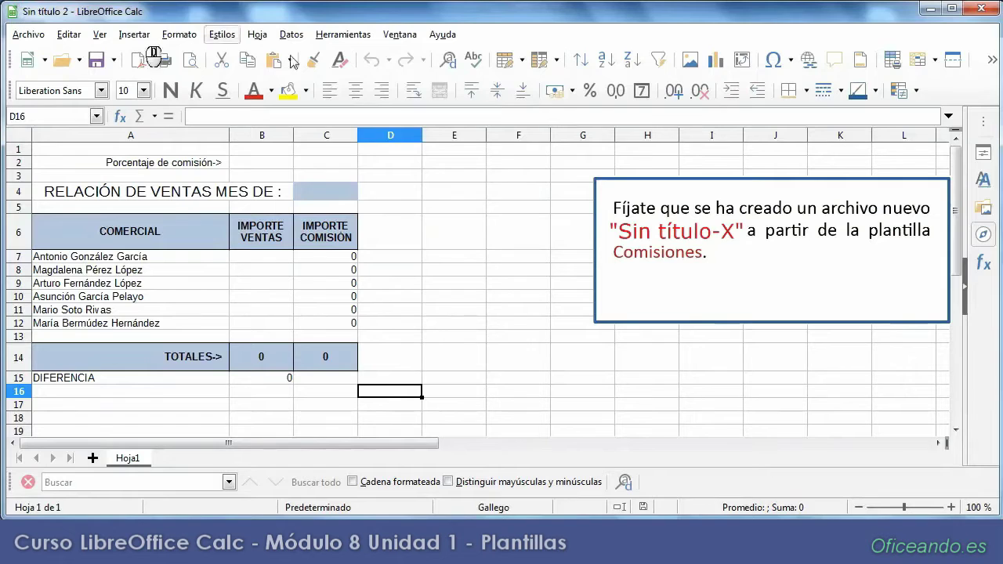
{"action": "left_click", "coordinate": [979, 10]}
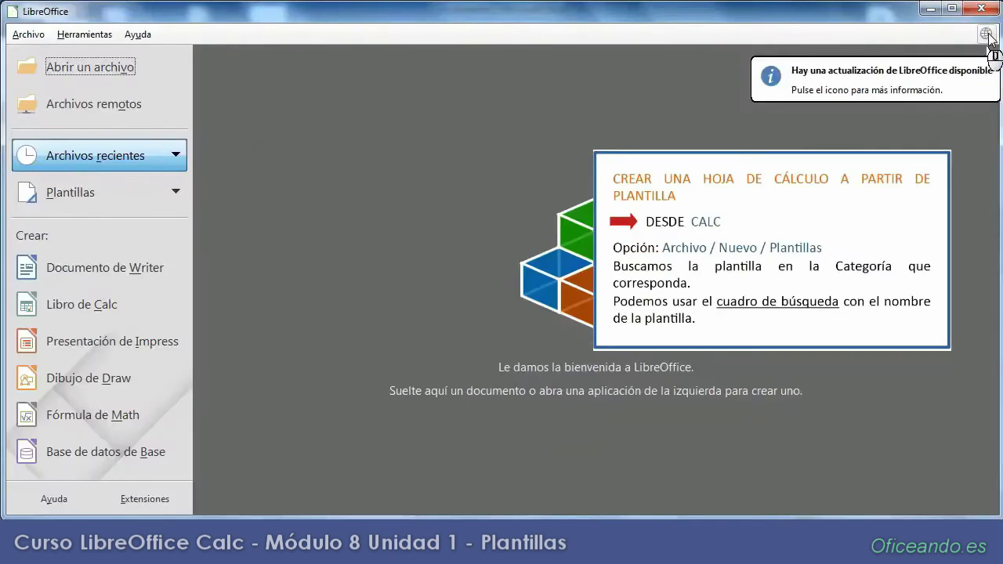
- Create a blank Calc spreadsheet and open the template chooser for a new document from it
{"action": "left_click", "coordinate": [104, 311]}
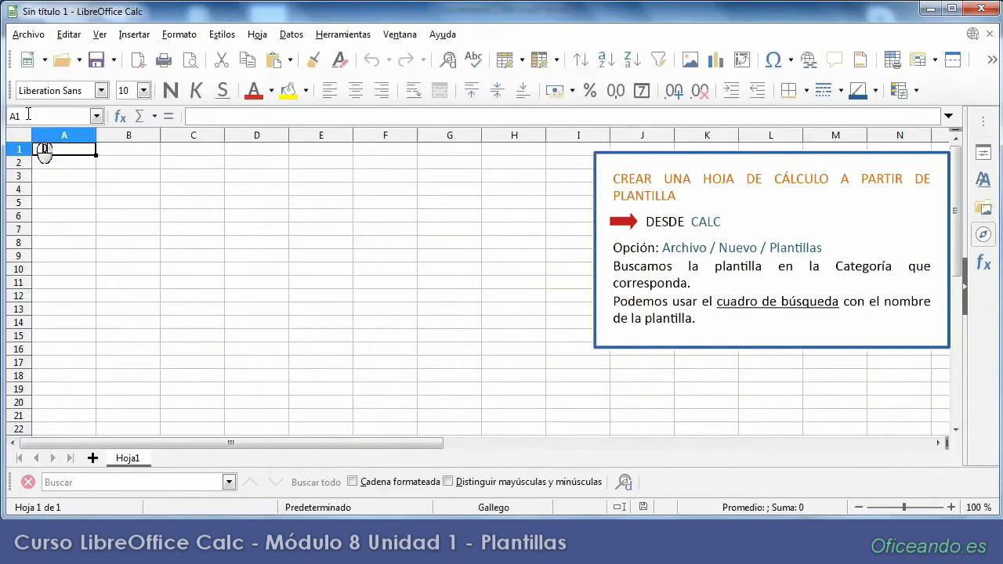
{"action": "left_click", "coordinate": [36, 39]}
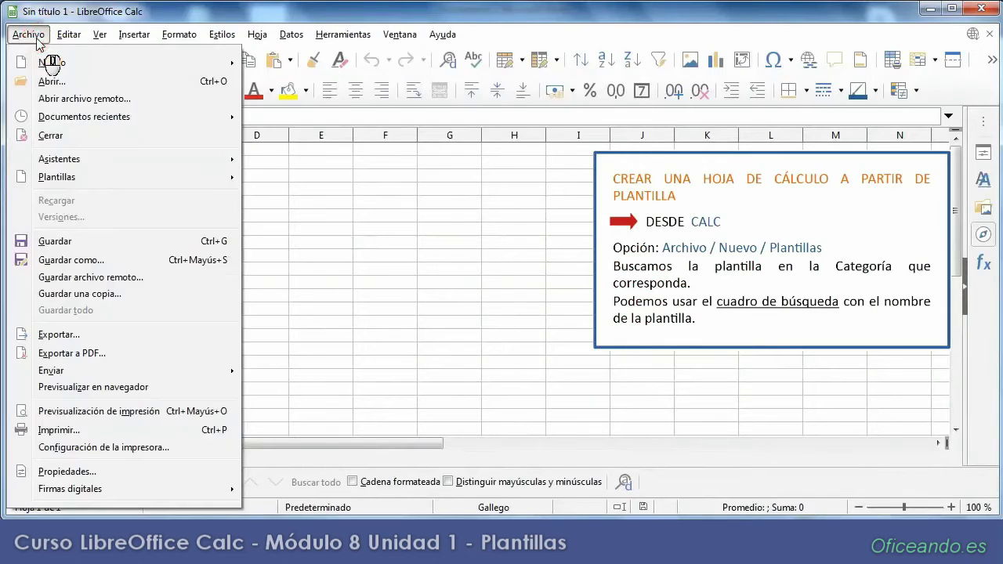
{"action": "mouse_move", "coordinate": [117, 62]}
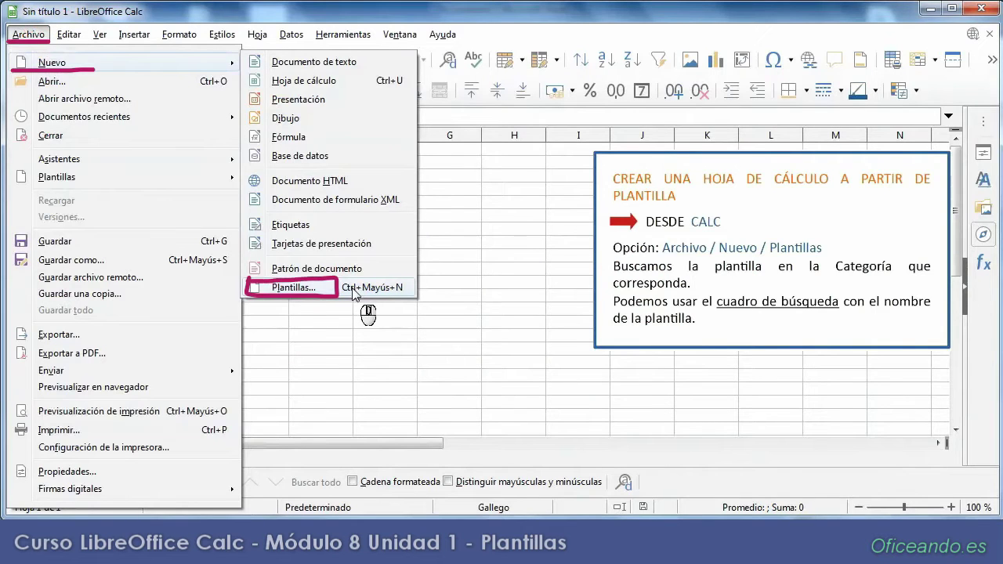
{"action": "left_click", "coordinate": [285, 288]}
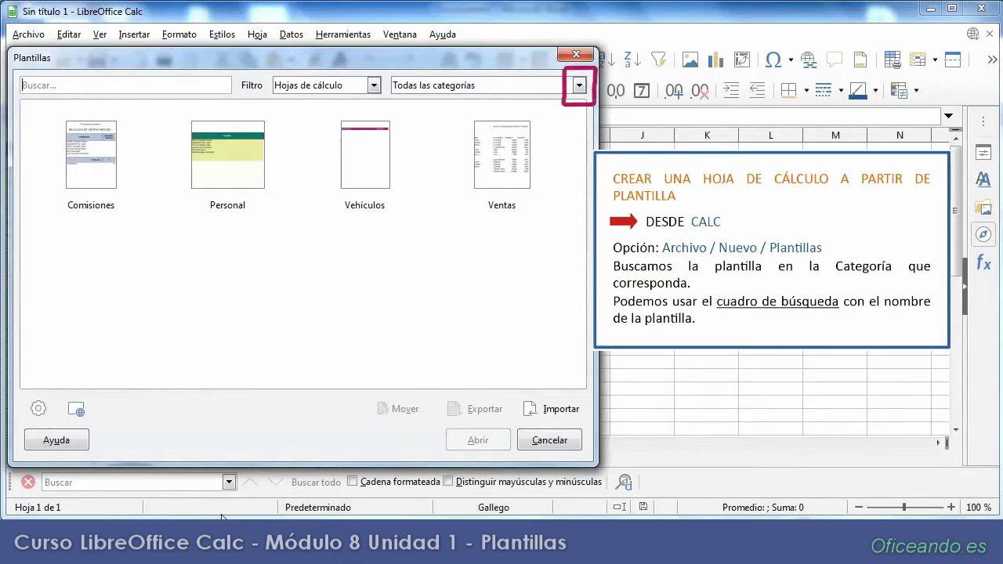
- Restrict the templates to the "Mis plantillas" category, search for "comisi" and open the Comisiones template
{"action": "left_click", "coordinate": [579, 85]}
{"action": "left_click", "coordinate": [528, 117]}
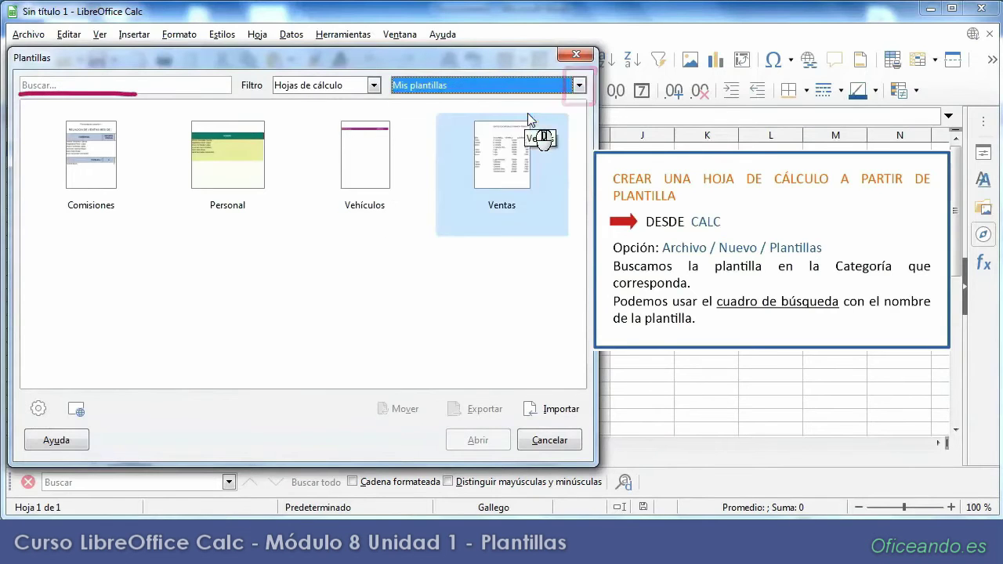
{"action": "left_click", "coordinate": [155, 87]}
{"action": "type", "text": "comisi"}
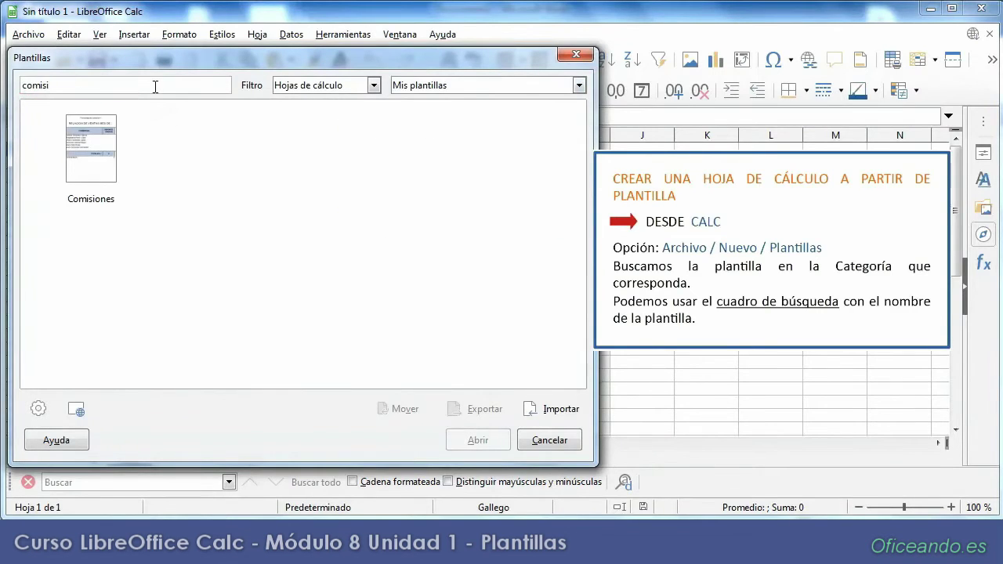
{"action": "left_click", "coordinate": [102, 166]}
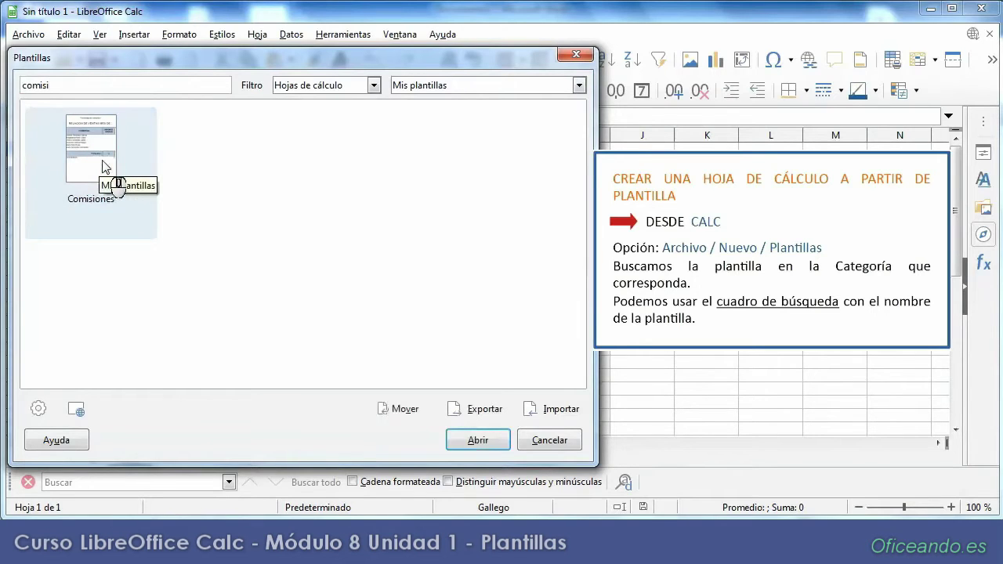
{"action": "left_click", "coordinate": [453, 444]}
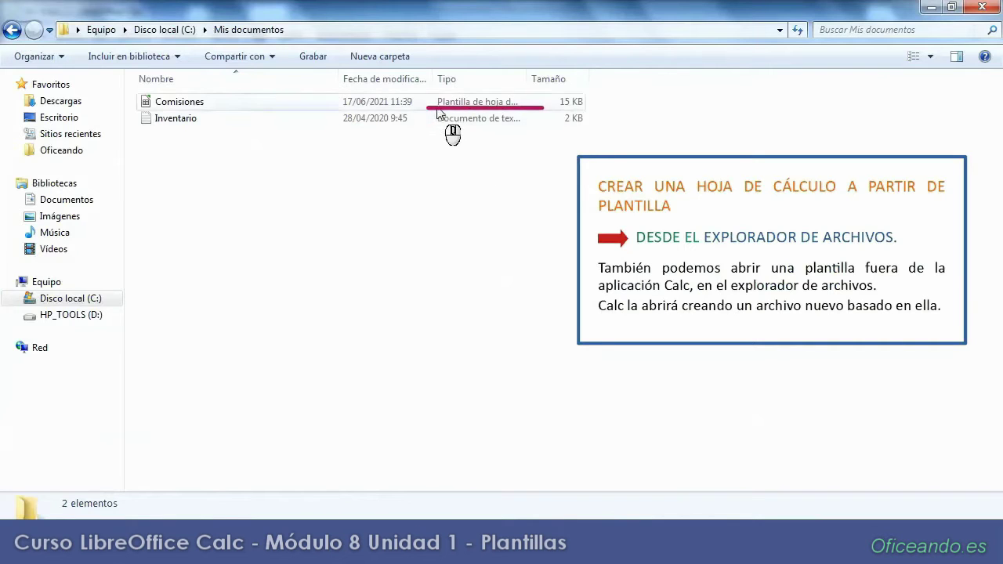
- In the file explorer, create a new spreadsheet from the Comisiones template stored in the Mis documentos folder
{"action": "left_click", "coordinate": [201, 111]}
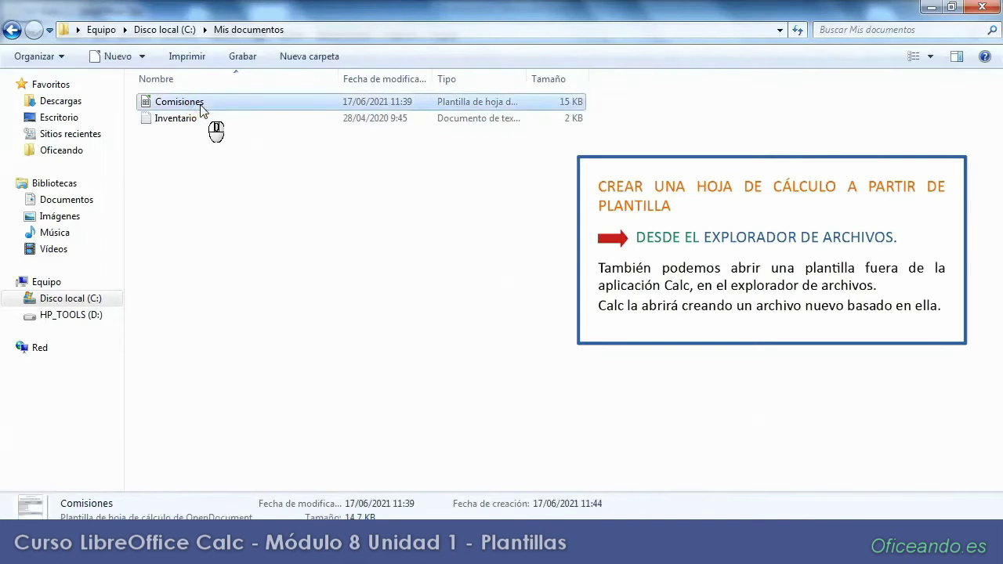
{"action": "double_click", "coordinate": [200, 104]}
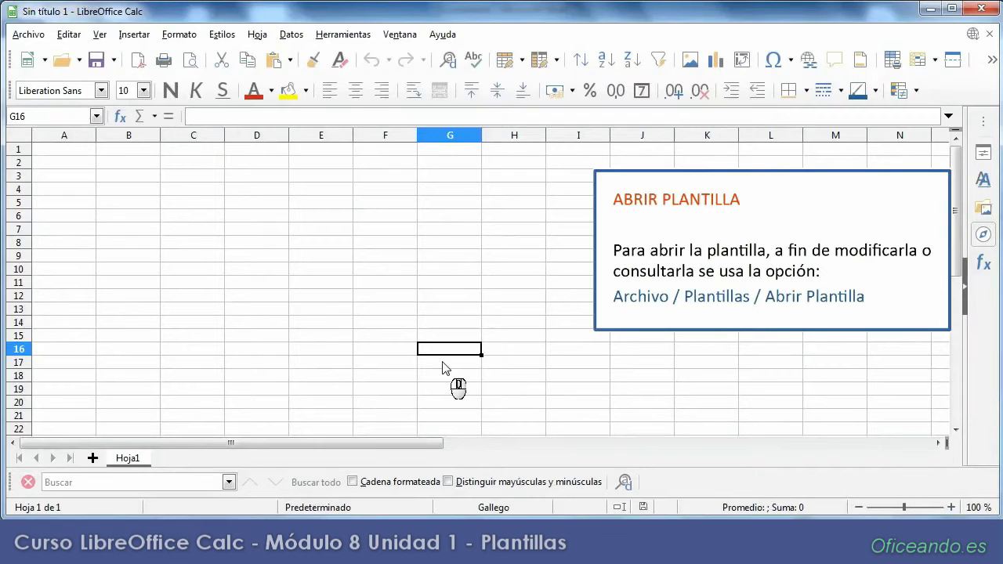
- From the blank Calc spreadsheet, open the Comisiones template itself for editing from LibreOffice's template folder
{"action": "left_click", "coordinate": [28, 35]}
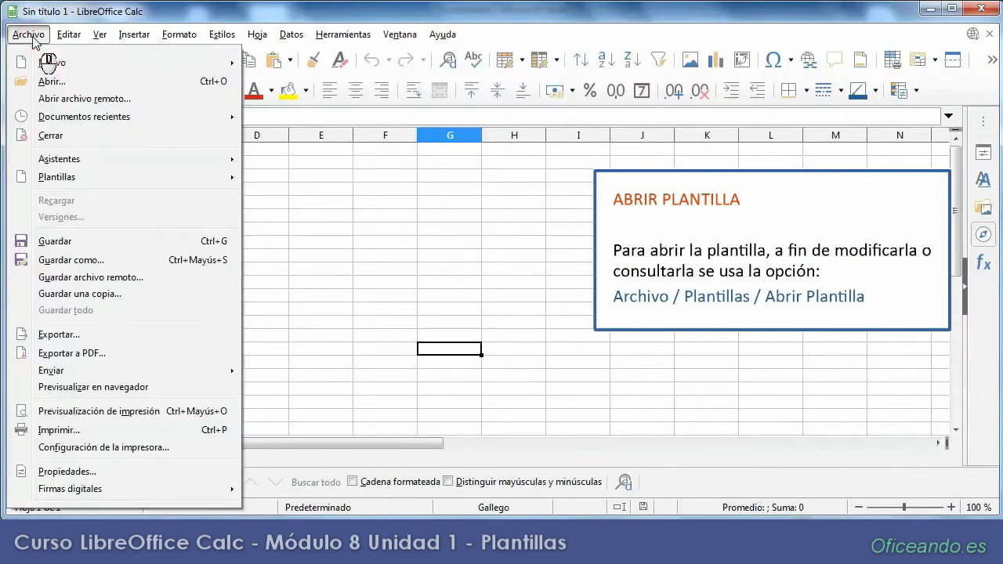
{"action": "mouse_move", "coordinate": [48, 179]}
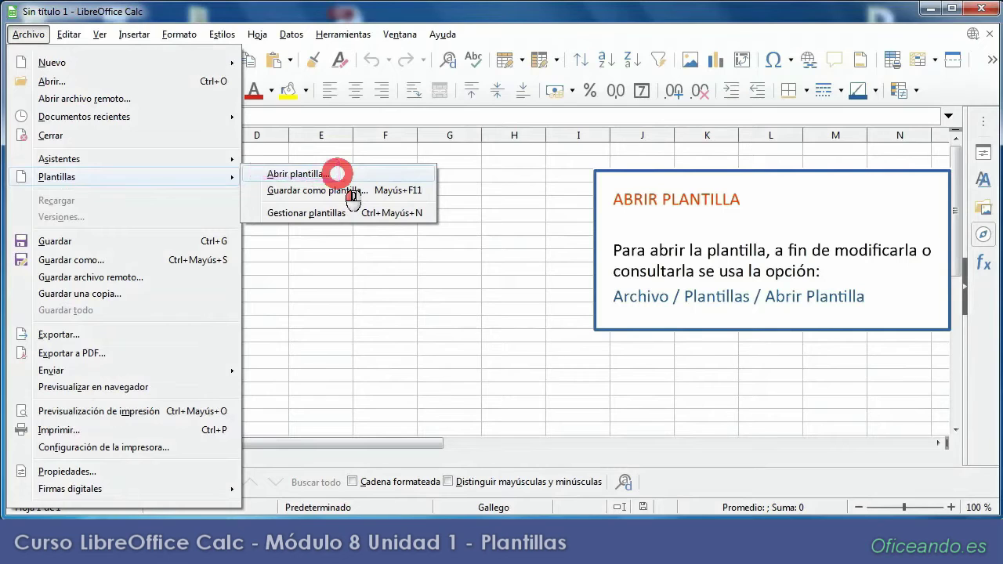
{"action": "left_click", "coordinate": [337, 173]}
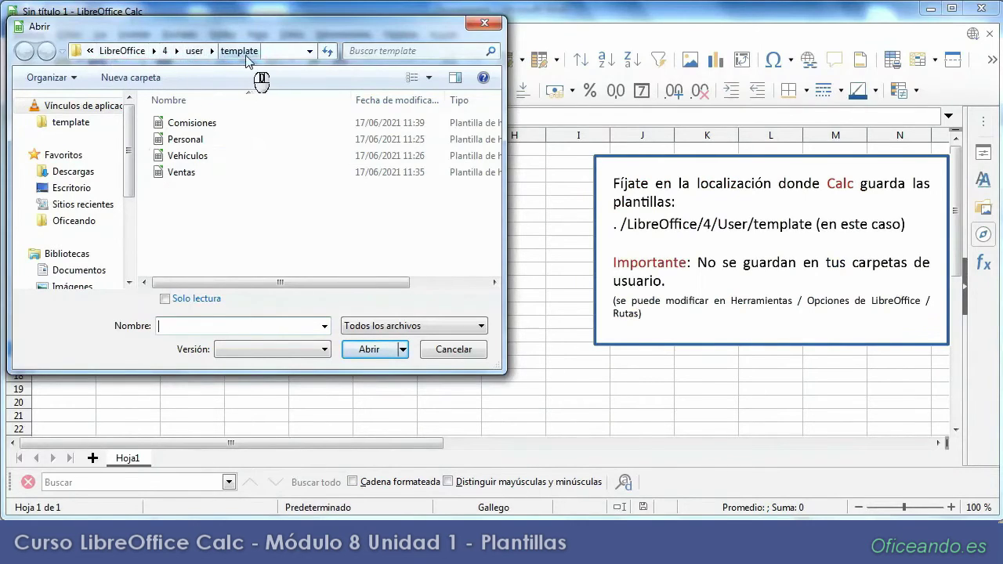
{"action": "left_click", "coordinate": [196, 123]}
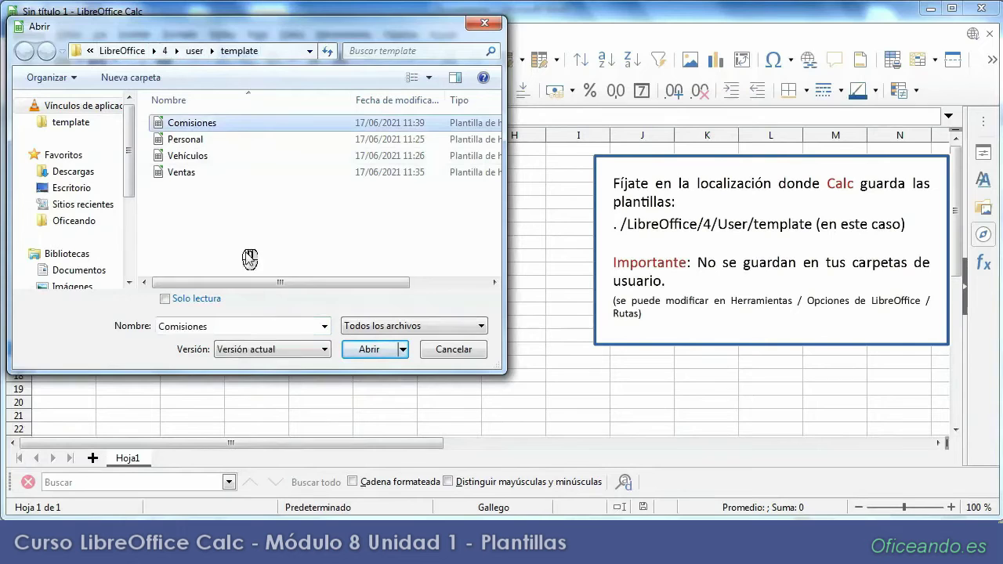
{"action": "left_click", "coordinate": [369, 350]}
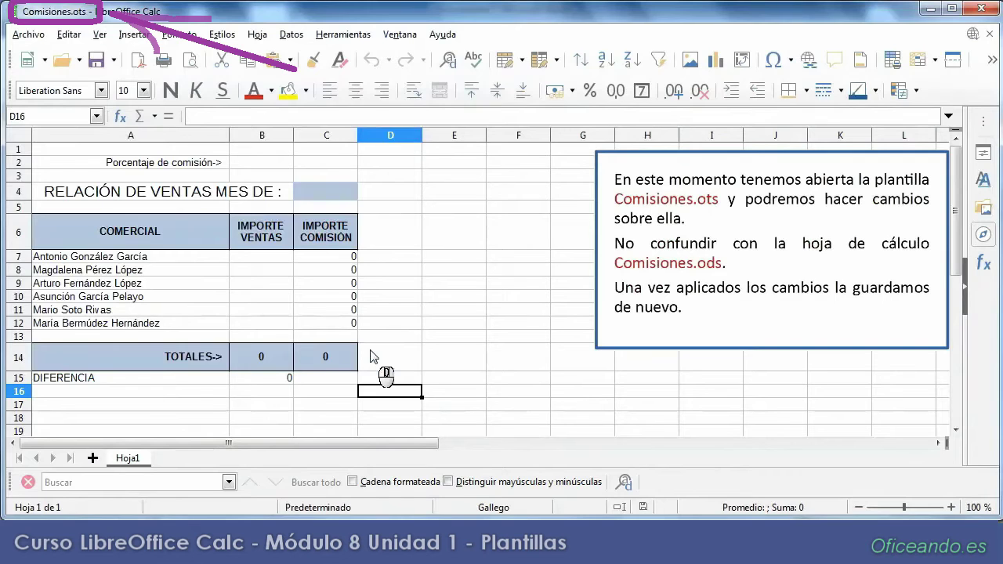
- Copy the formatting of the TOTALES label cell A14 onto the DIFERENCIA cells A15:B15
{"action": "left_click", "coordinate": [152, 367]}
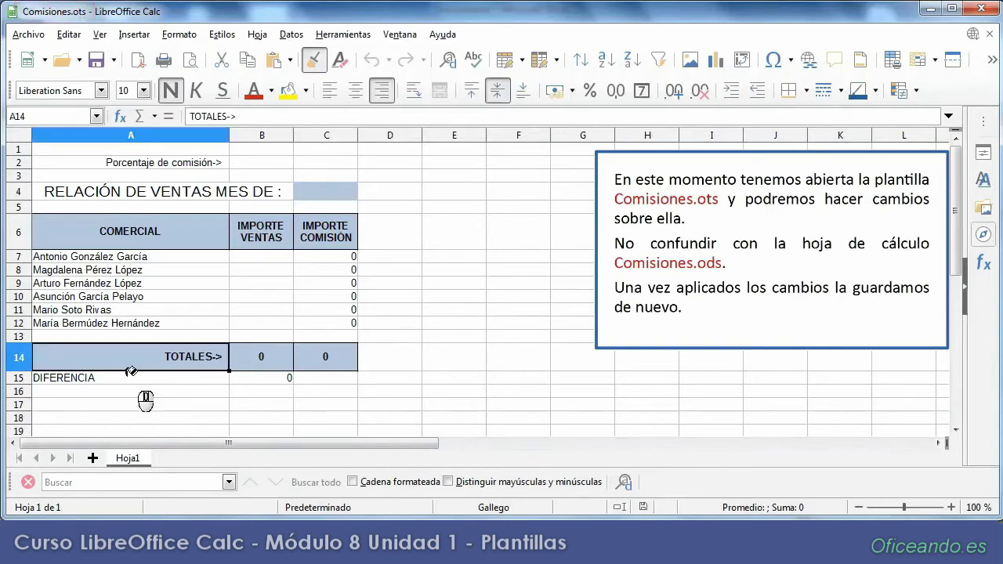
{"action": "left_click_drag", "start_coordinate": [130, 376], "coordinate": [262, 381]}
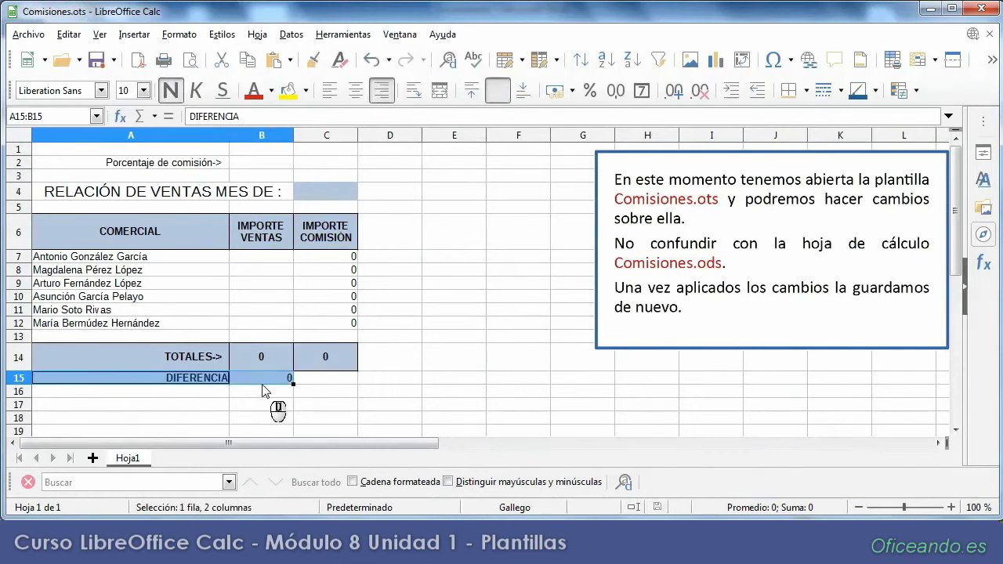
{"action": "left_click", "coordinate": [33, 391]}
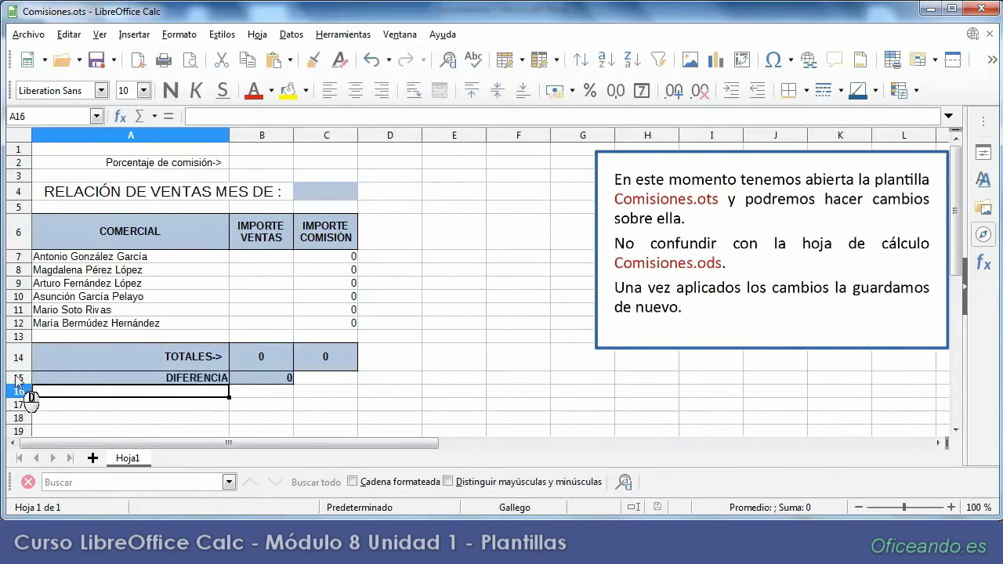
- Increase the height of row 15 and save the changes to the Comisiones.ots template
{"action": "left_click", "coordinate": [16, 378]}
{"action": "left_click_drag", "start_coordinate": [16, 383], "coordinate": [15, 394]}
{"action": "left_click", "coordinate": [278, 415]}
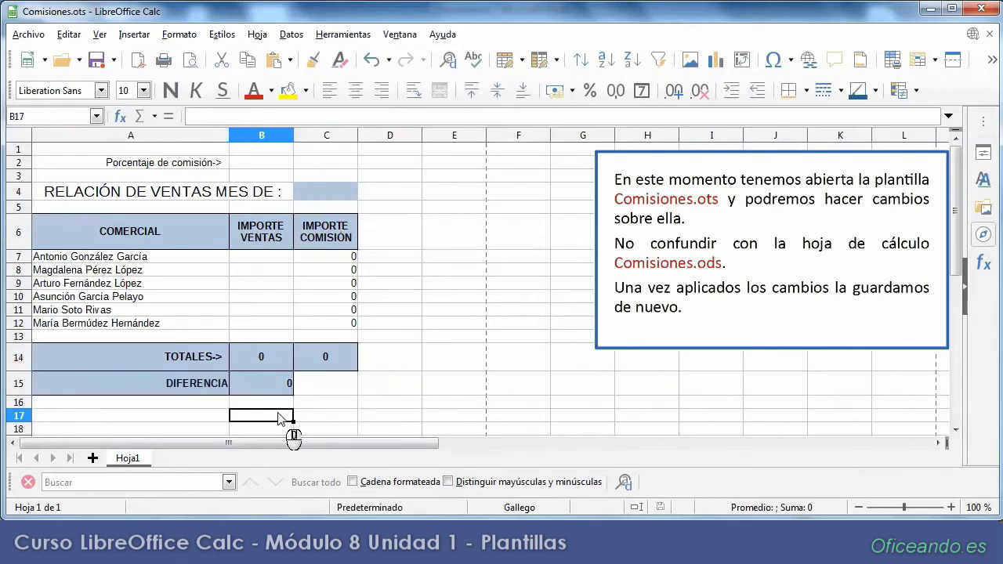
{"action": "left_click", "coordinate": [99, 62]}
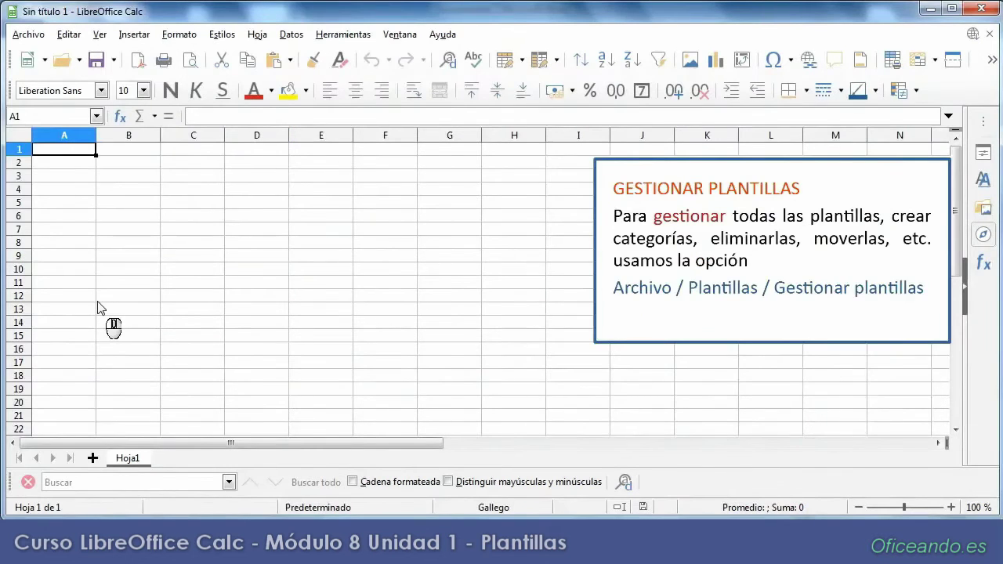
- Open the template manager, create a category named "Plantillas Vendedores" and check the list of categories
{"action": "left_click", "coordinate": [29, 35]}
{"action": "mouse_move", "coordinate": [78, 181]}
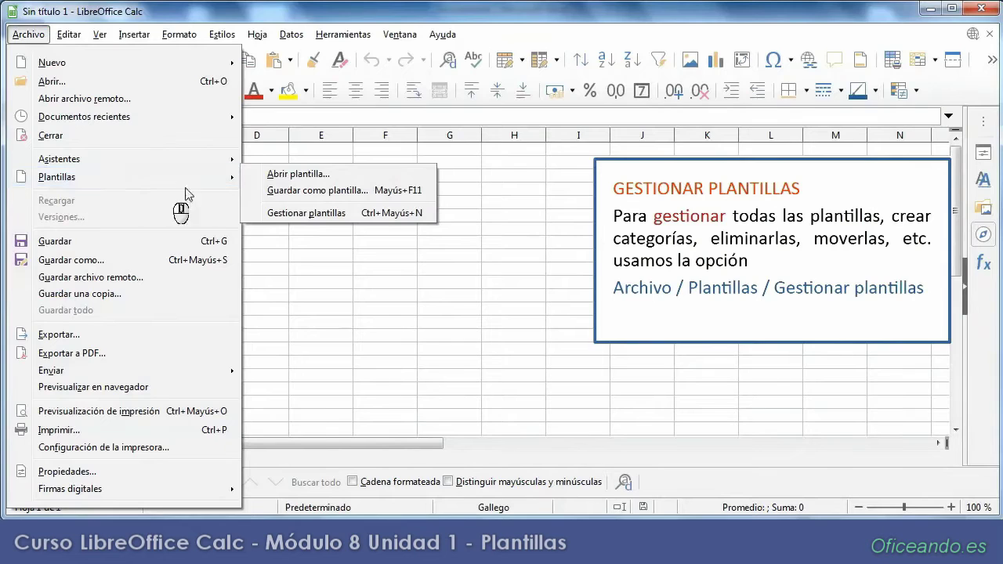
{"action": "left_click", "coordinate": [277, 214]}
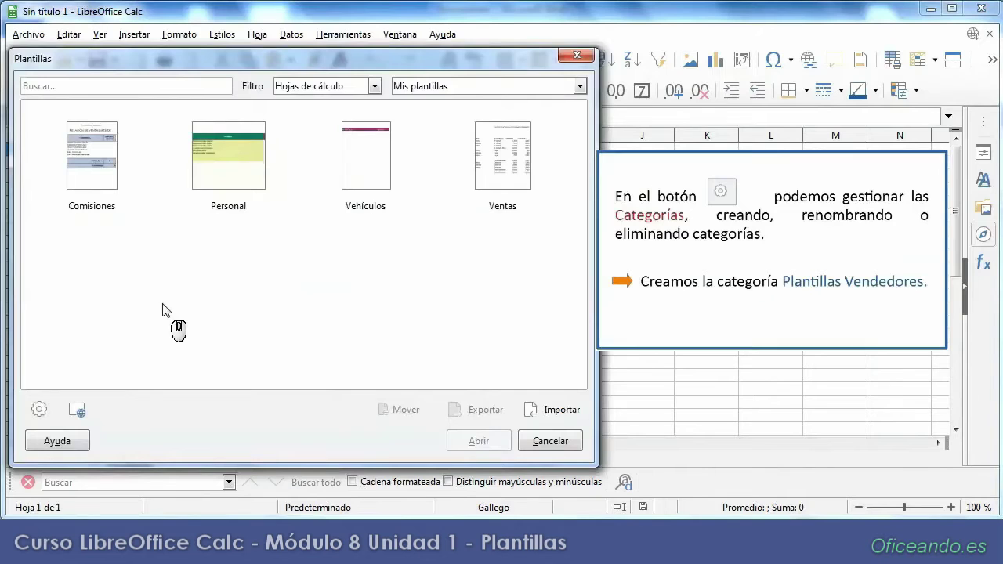
{"action": "left_click", "coordinate": [39, 409]}
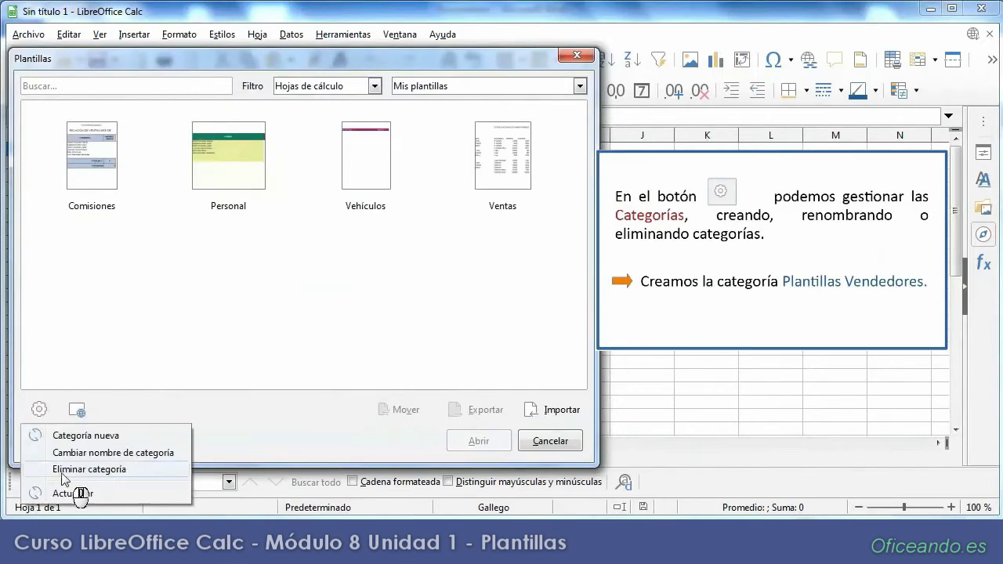
{"action": "left_click", "coordinate": [105, 438]}
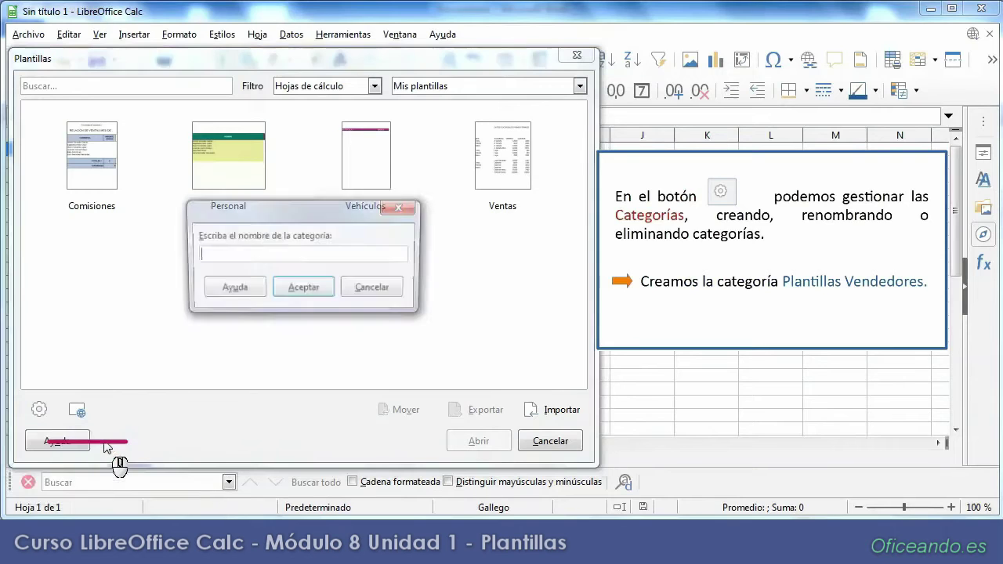
{"action": "type", "text": "Plantillas"}
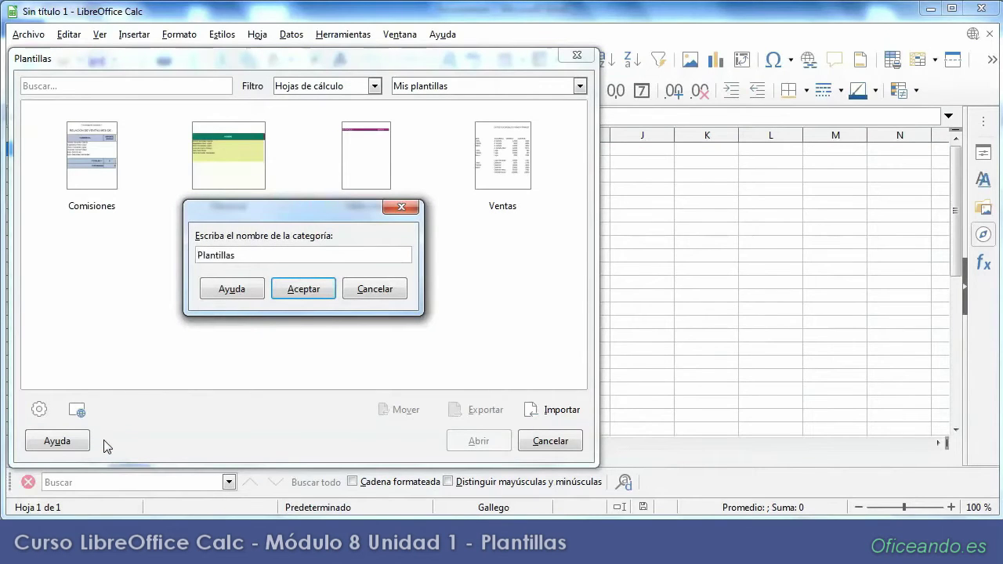
{"action": "type", "text": " Vendedores"}
{"action": "left_click", "coordinate": [312, 296]}
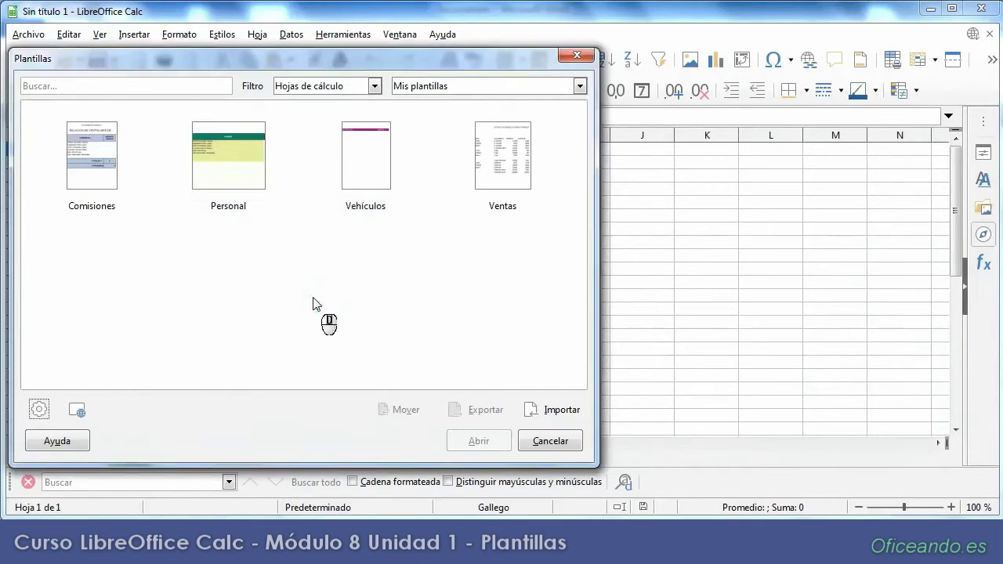
{"action": "left_click", "coordinate": [580, 88]}
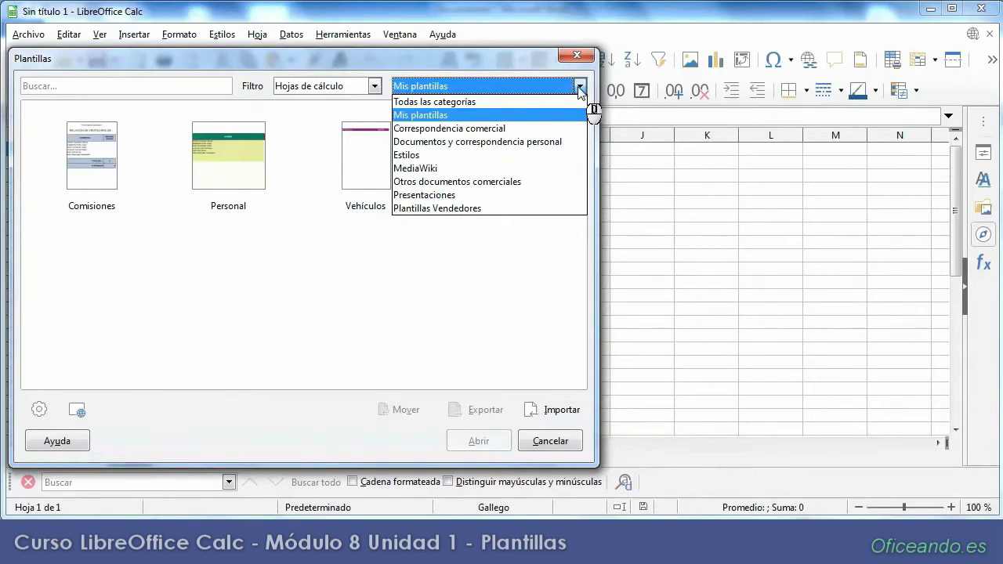
{"action": "left_click", "coordinate": [580, 91]}
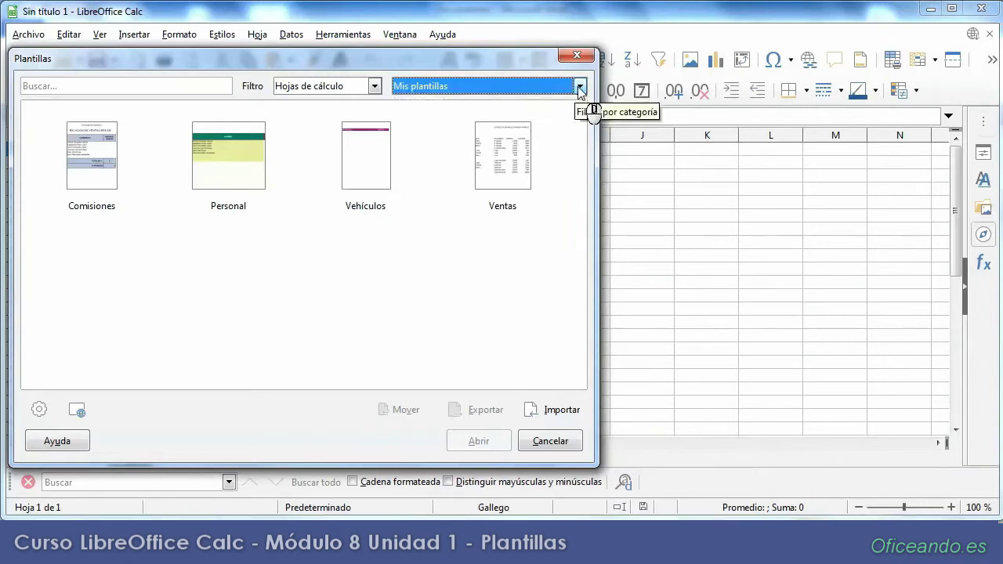
- Move the Comisiones template from "Mis plantillas" to the "Plantillas Vendedores" category
{"action": "left_click", "coordinate": [94, 148]}
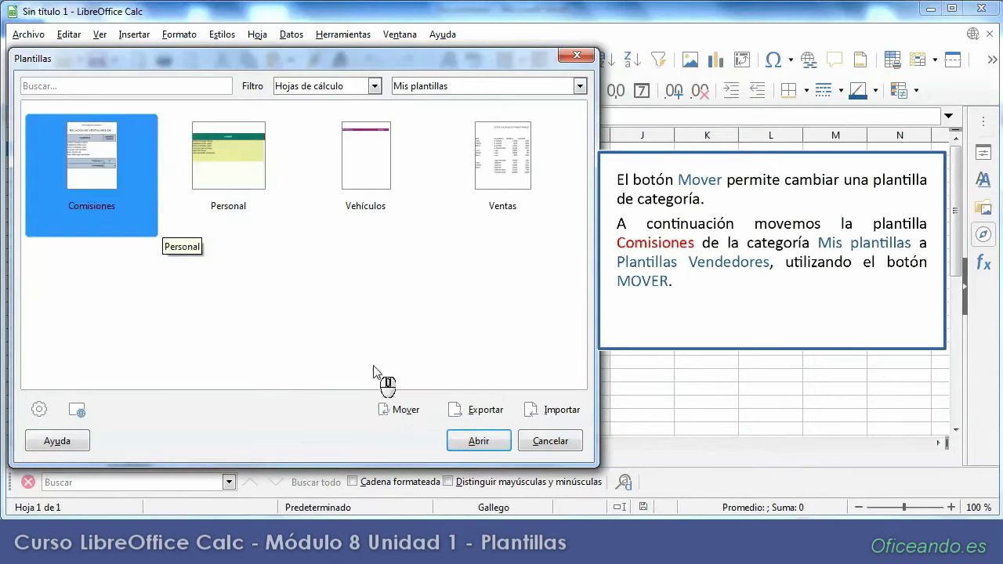
{"action": "left_click", "coordinate": [408, 416]}
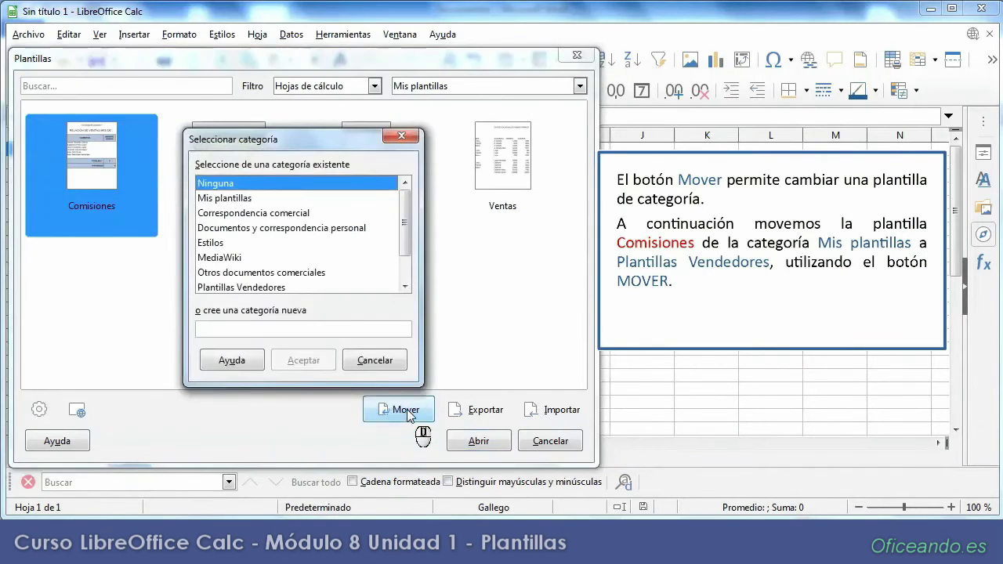
{"action": "left_click", "coordinate": [288, 287]}
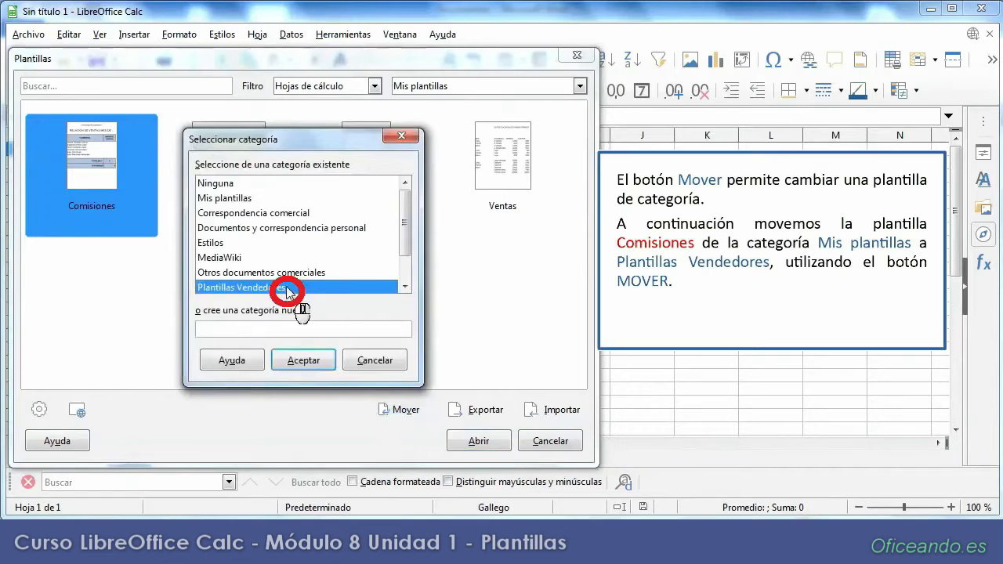
{"action": "left_click", "coordinate": [304, 361]}
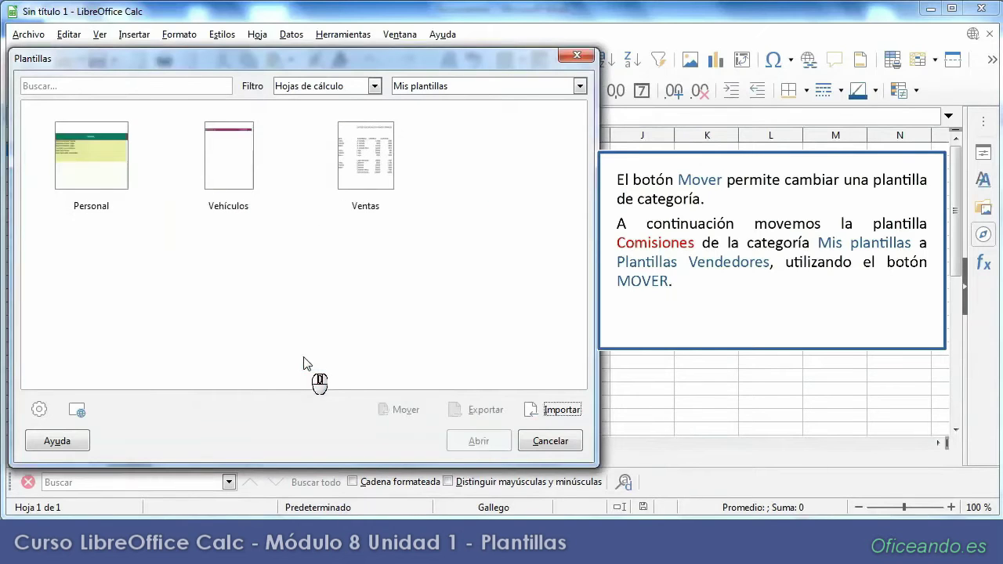
- Show the templates of the "Plantillas Vendedores" category, and return to the "Mis plantillas" category
{"action": "left_click", "coordinate": [580, 86]}
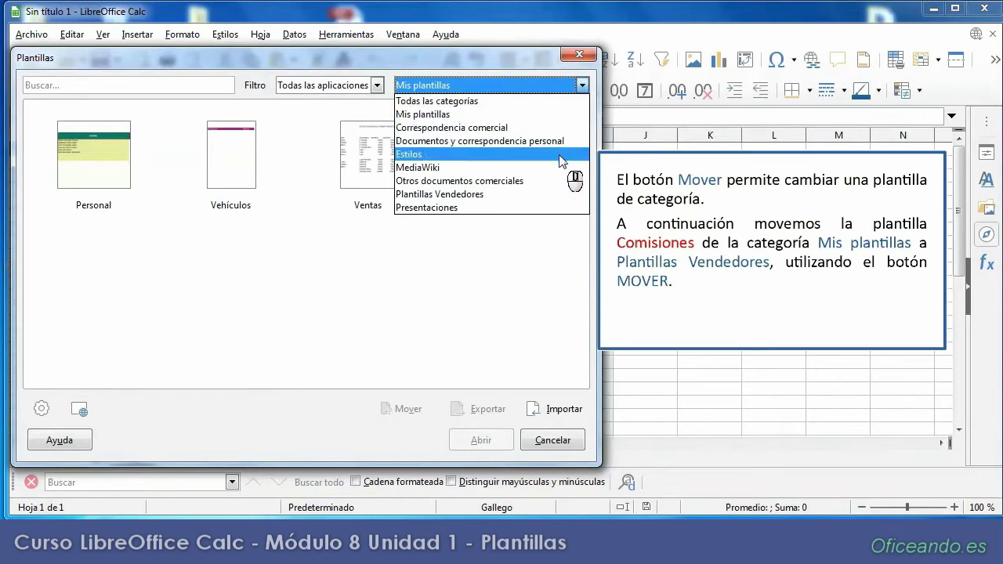
{"action": "left_click", "coordinate": [490, 201]}
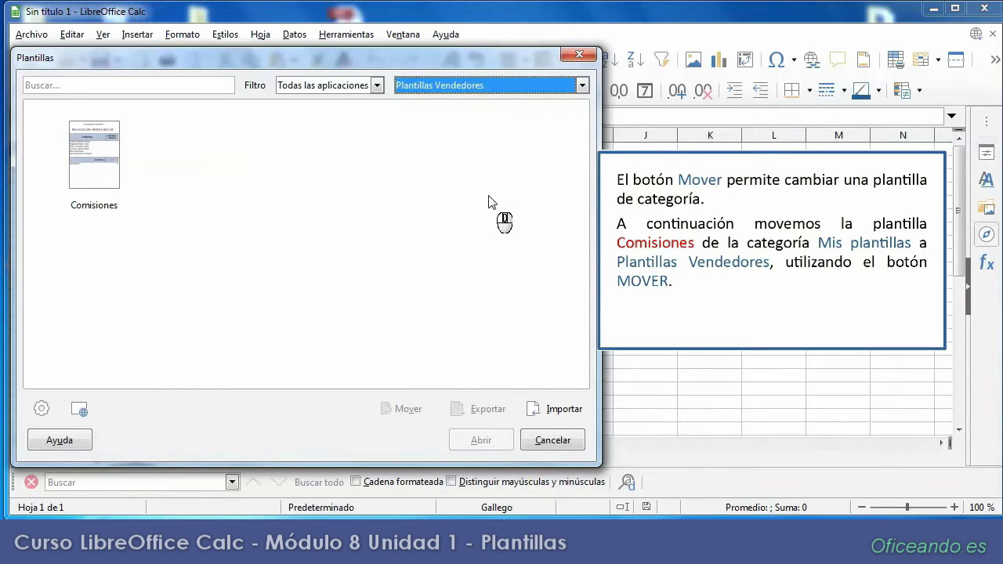
{"action": "left_click", "coordinate": [582, 86]}
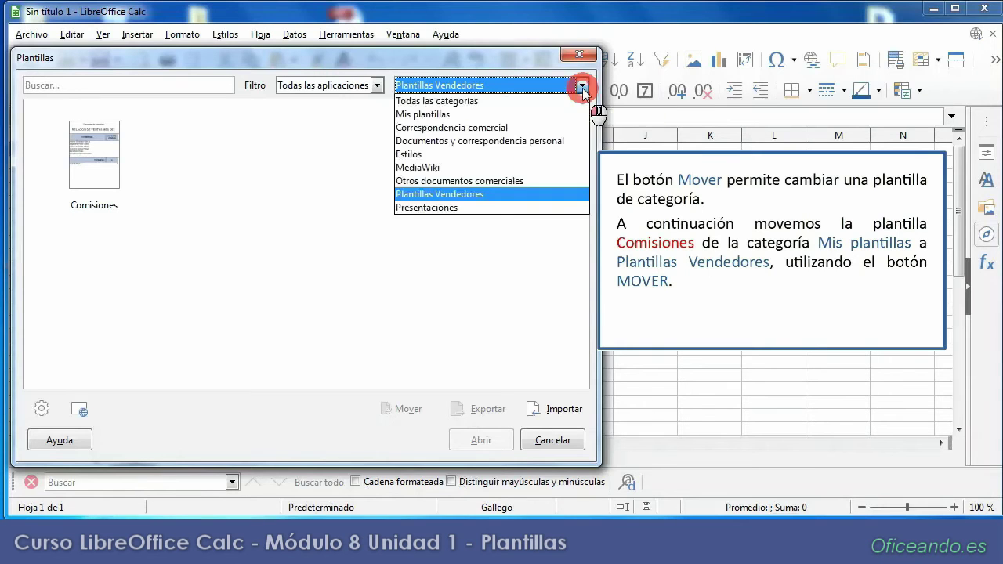
{"action": "left_click", "coordinate": [469, 115]}
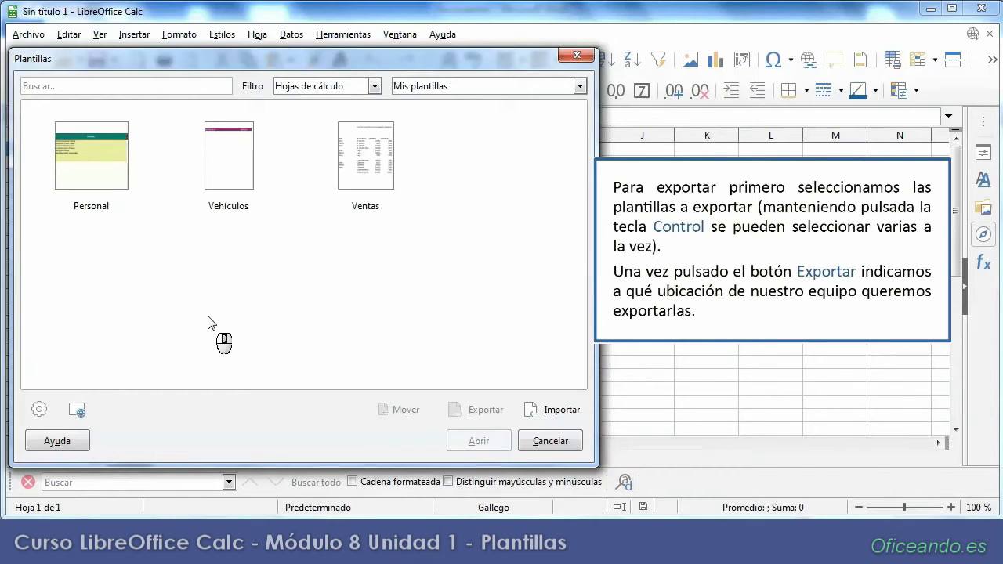
- Export the Personal, Vehículos and Ventas templates together to the Mis documentos folder
{"action": "left_click", "coordinate": [123, 189]}
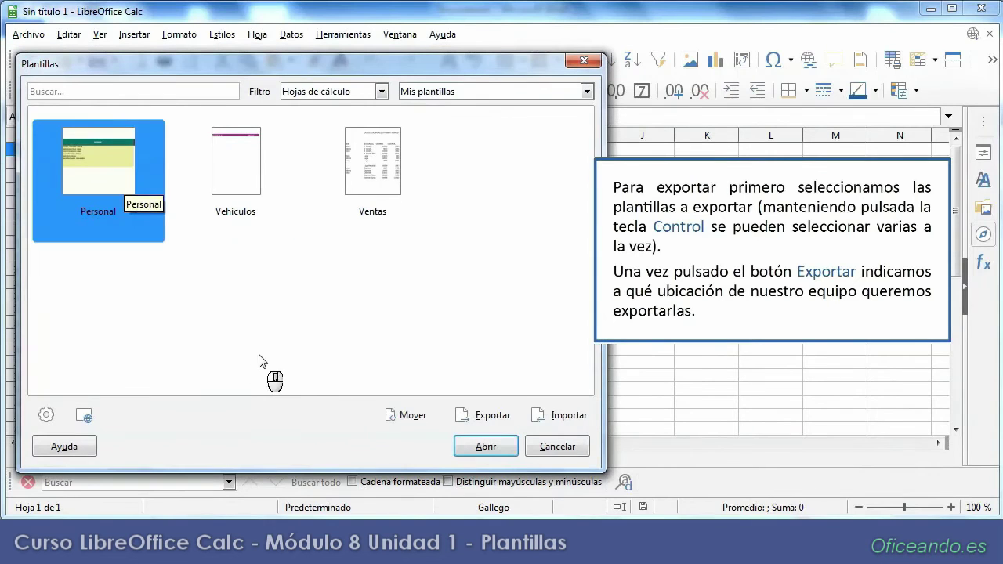
{"action": "left_click", "coordinate": [235, 176], "text": "ctrl"}
{"action": "left_click", "coordinate": [369, 206], "text": "ctrl"}
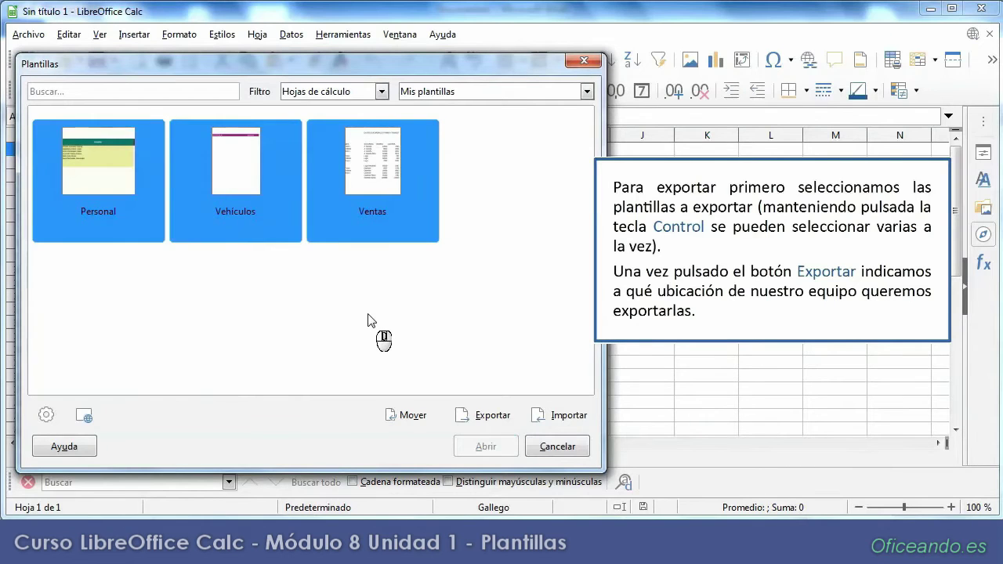
{"action": "left_click", "coordinate": [486, 417]}
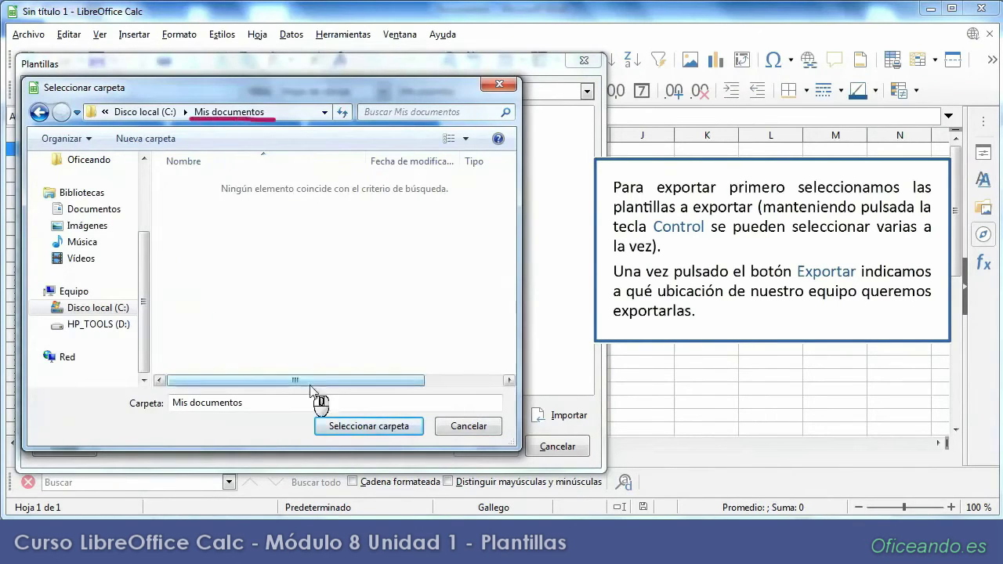
{"action": "left_click", "coordinate": [359, 427]}
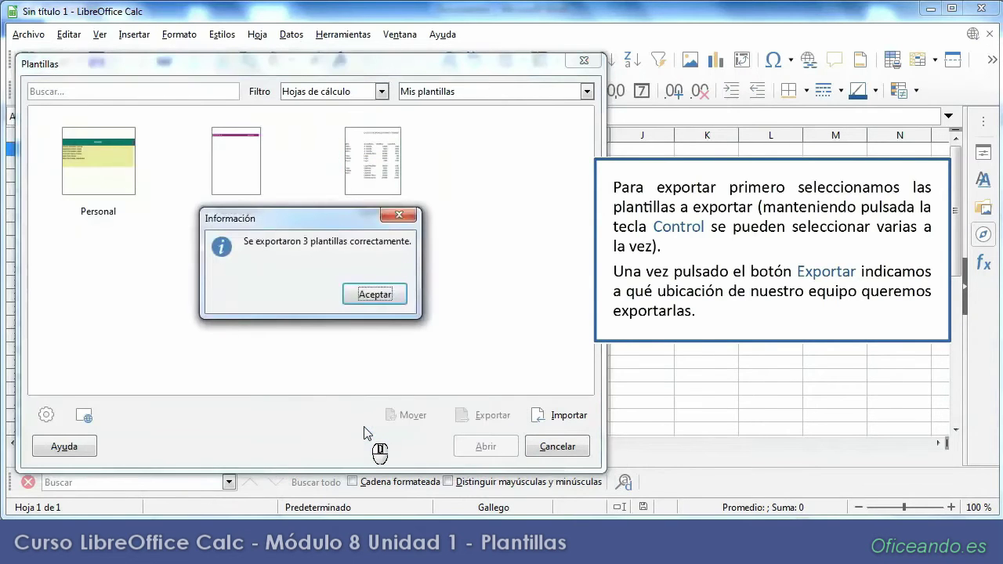
{"action": "left_click", "coordinate": [387, 300]}
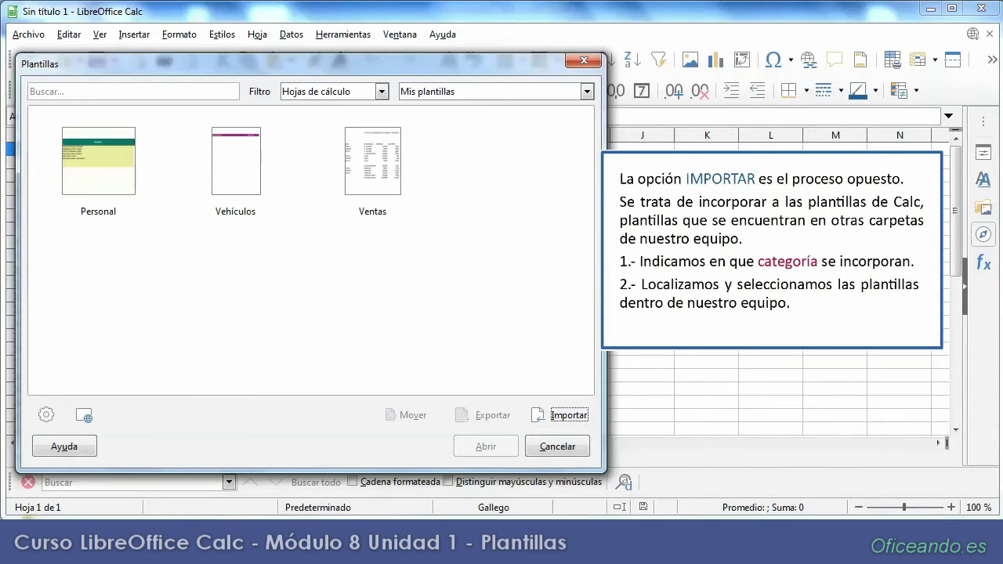
- Import the Facturas and Nóminas templates from the Mis documentos folder into the "Mis plantillas" category
{"action": "left_click", "coordinate": [572, 421]}
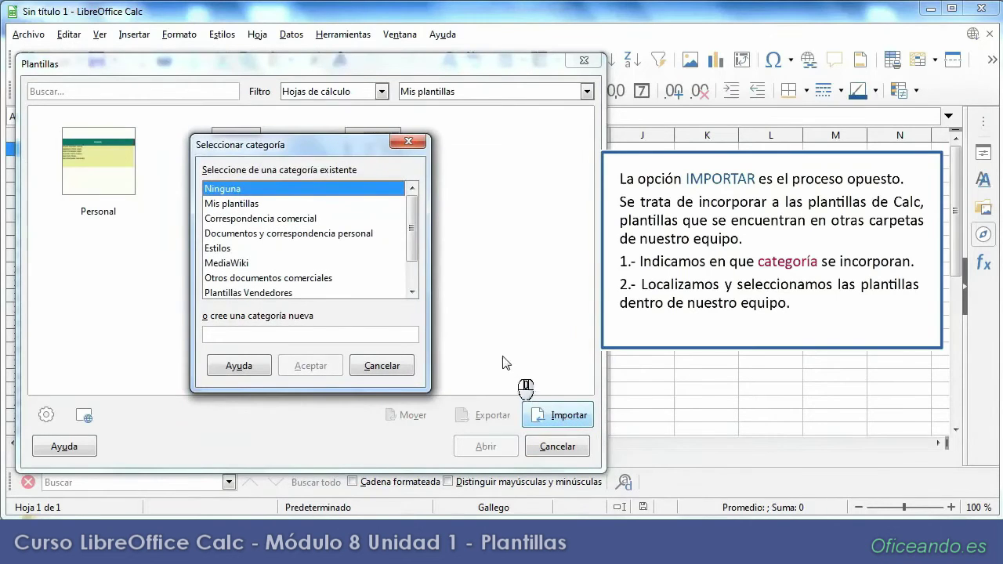
{"action": "left_click", "coordinate": [284, 204]}
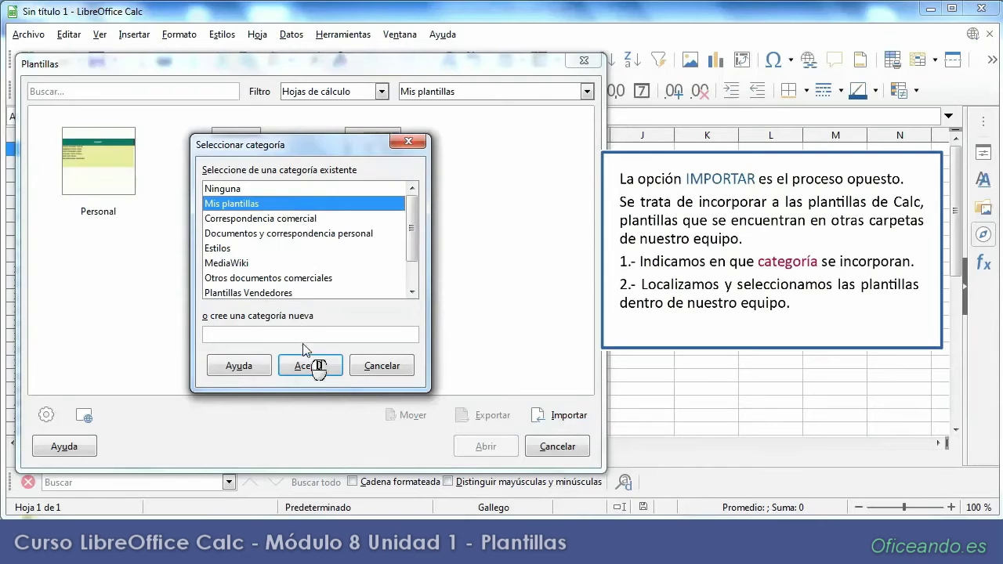
{"action": "left_click", "coordinate": [307, 366]}
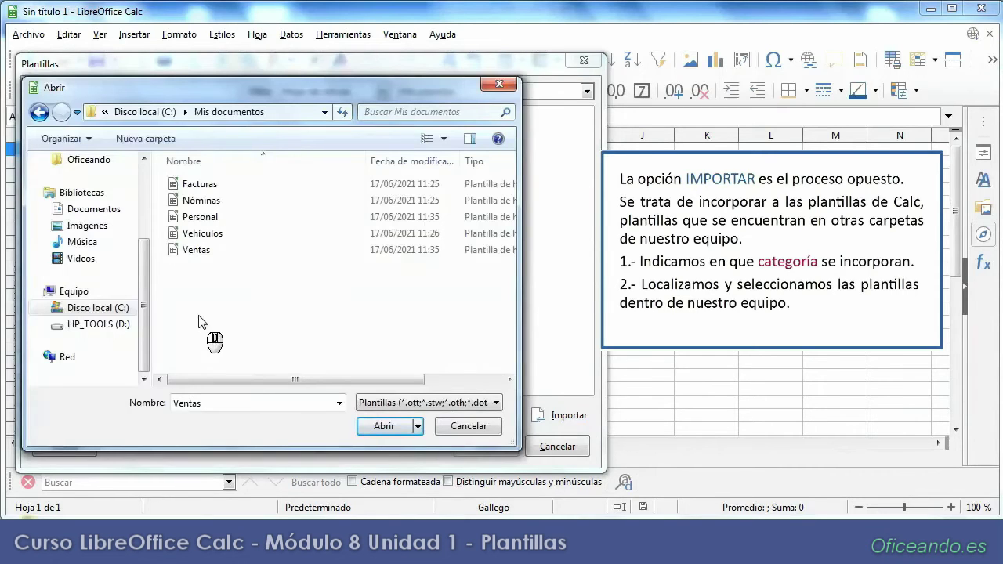
{"action": "left_click", "coordinate": [226, 186]}
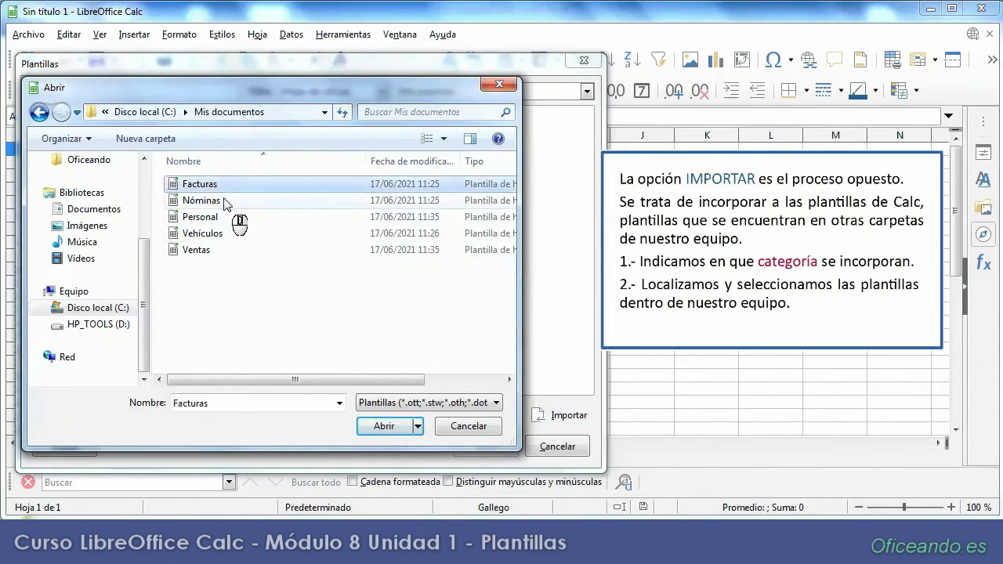
{"action": "left_click", "coordinate": [226, 202], "text": "ctrl"}
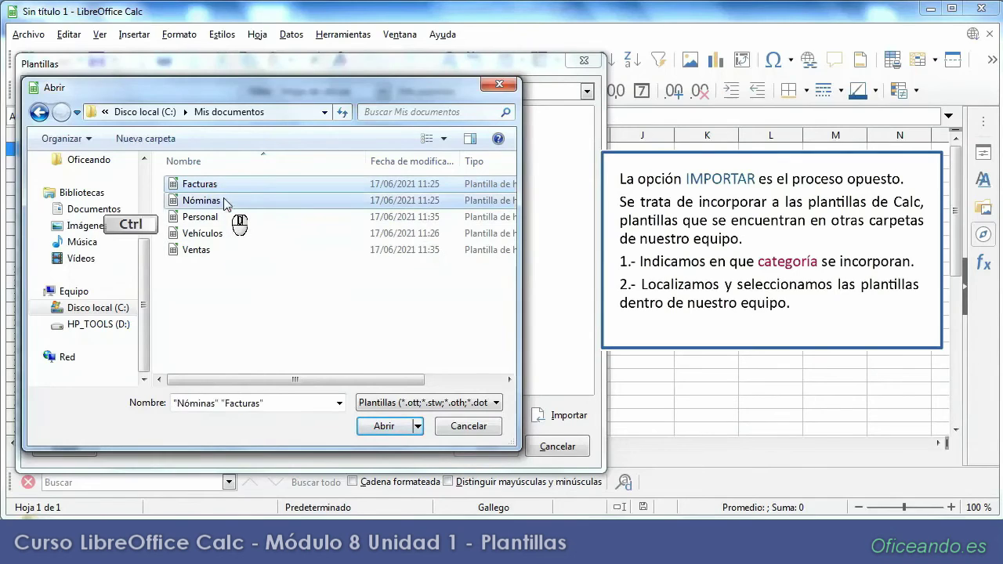
{"action": "left_click", "coordinate": [374, 428]}
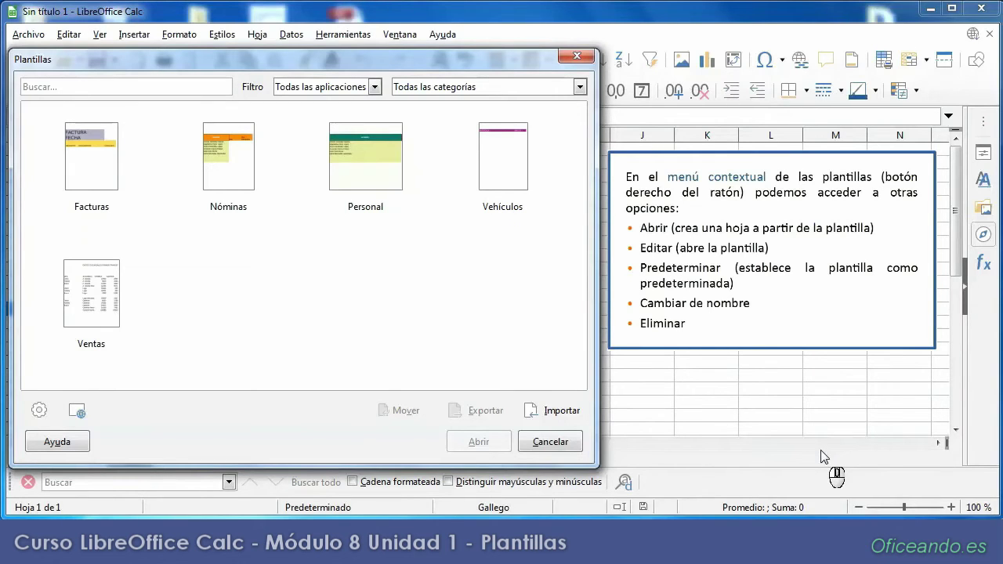
- Check the options available for the Facturas template, and close the template manager
{"action": "right_click", "coordinate": [120, 195]}
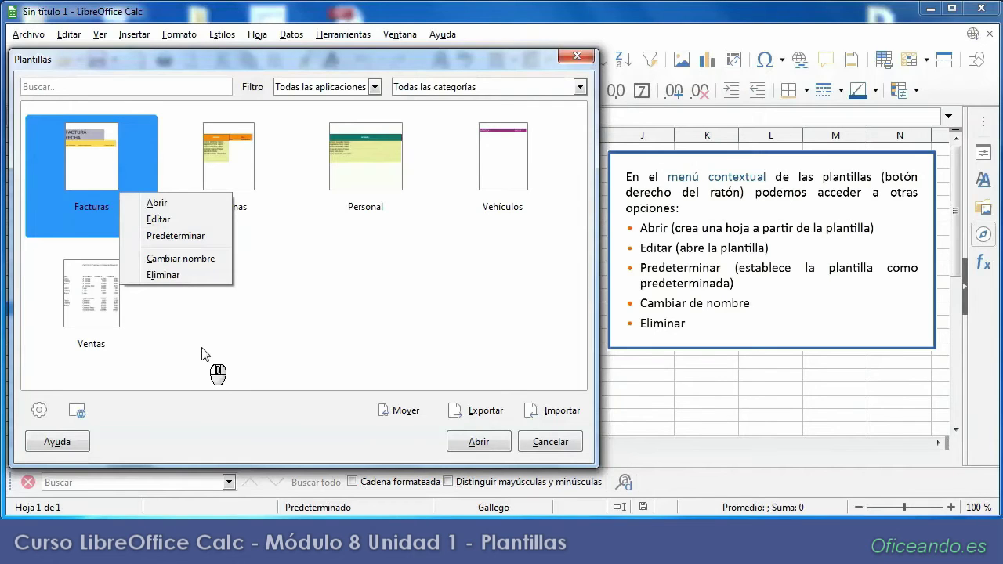
{"action": "left_click", "coordinate": [570, 446]}
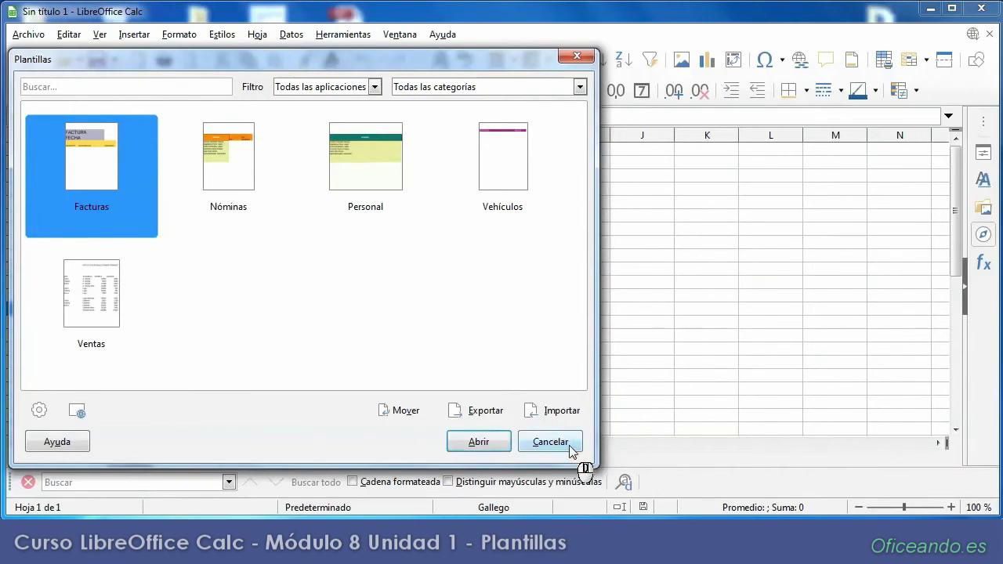
{"action": "left_click", "coordinate": [570, 445]}
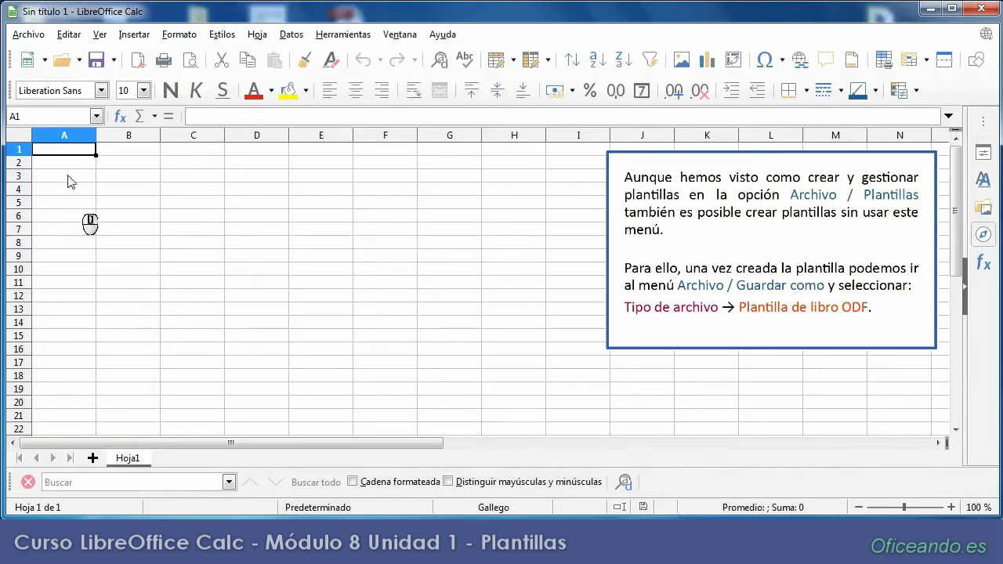
- Save the blank spreadsheet in Mis documentos as "Mi plantilla" with the file type "Plantilla de libro ODF"
{"action": "left_click", "coordinate": [31, 35]}
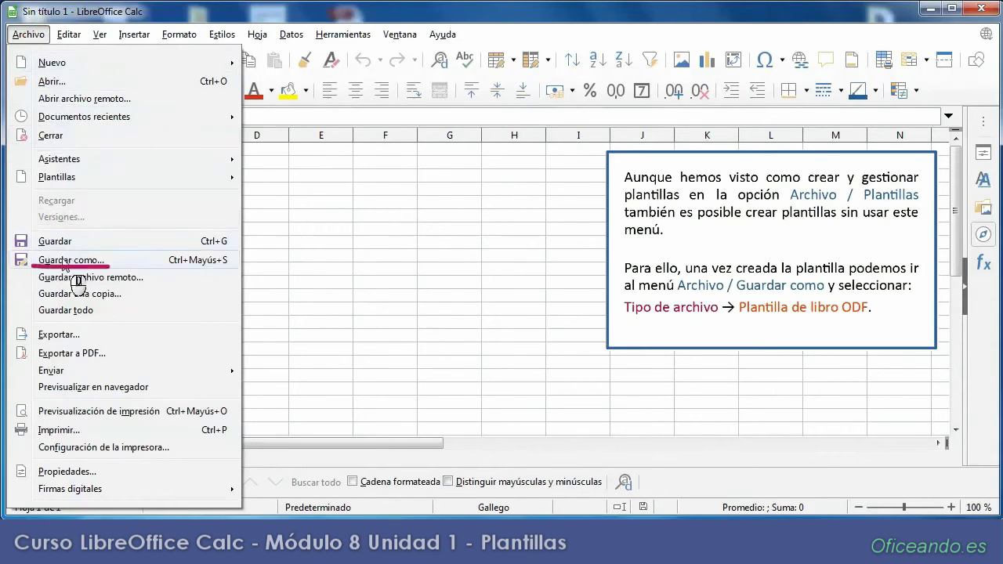
{"action": "left_click", "coordinate": [62, 260]}
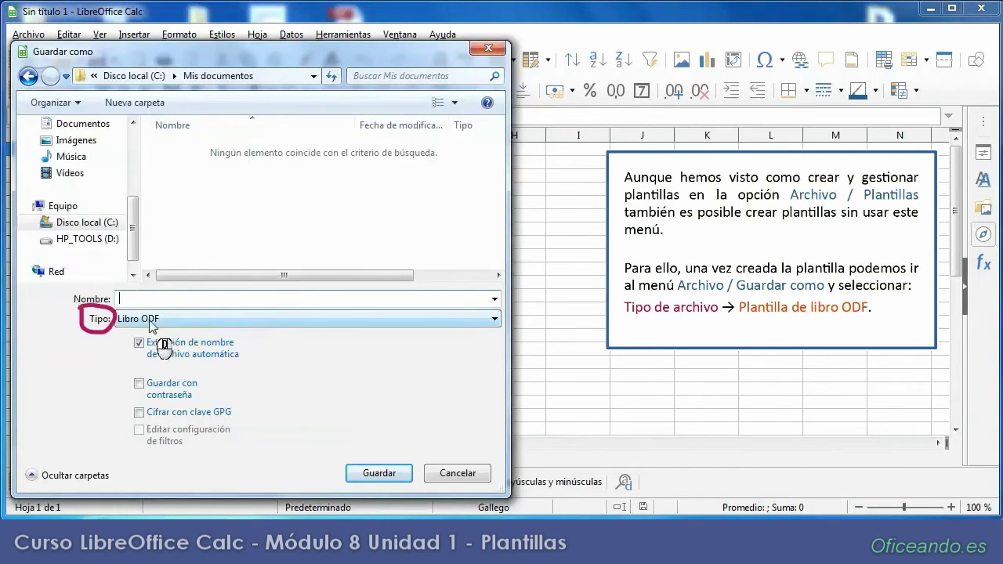
{"action": "left_click", "coordinate": [206, 319]}
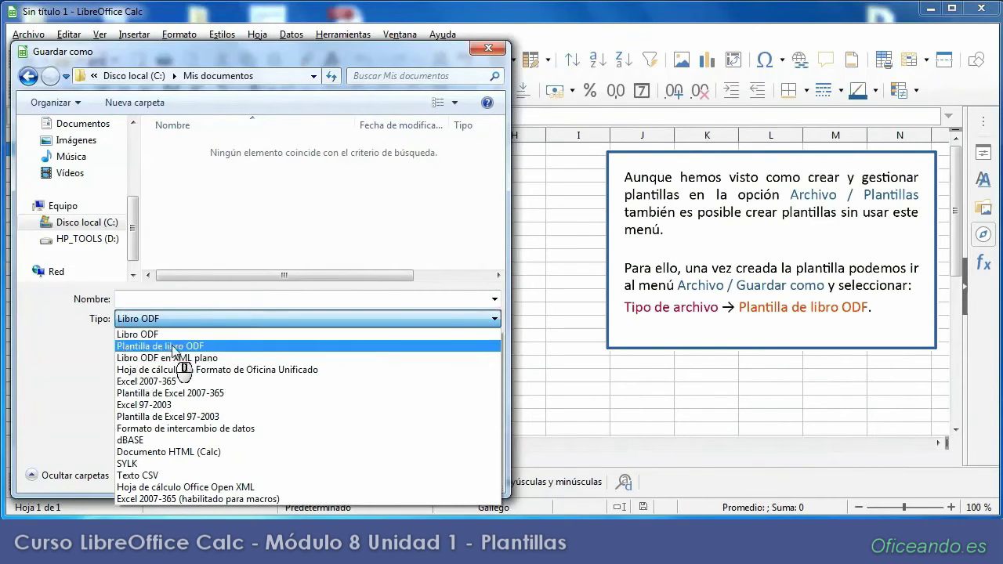
{"action": "left_click", "coordinate": [207, 348]}
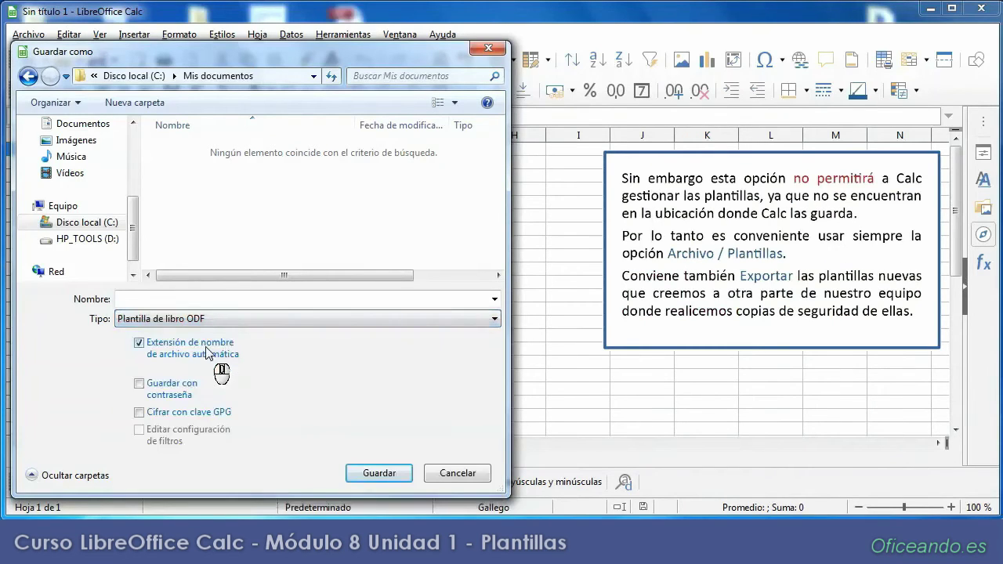
{"action": "left_click", "coordinate": [191, 300]}
{"action": "type", "text": "Mi p"}
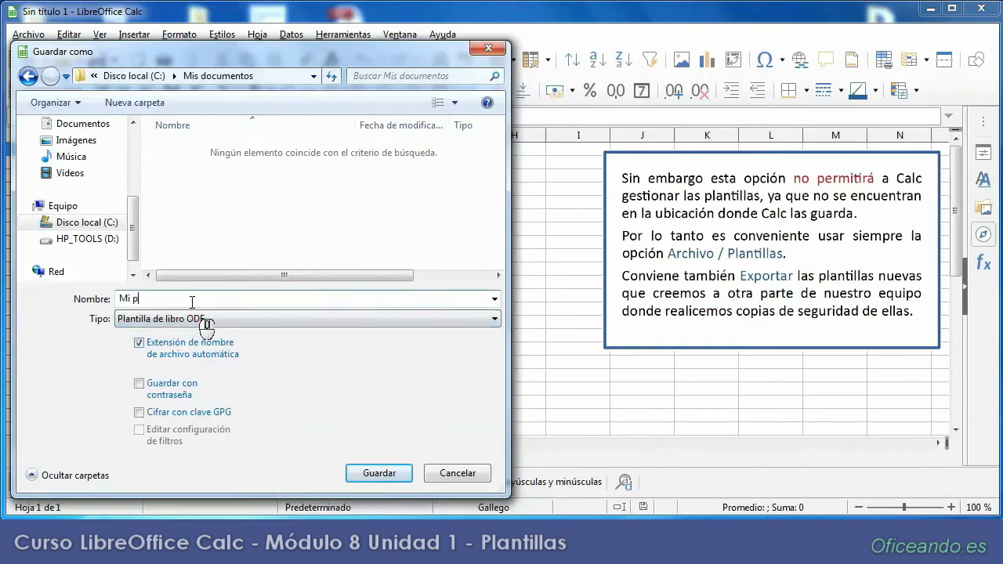
{"action": "type", "text": "lantilla"}
{"action": "left_click", "coordinate": [383, 476]}
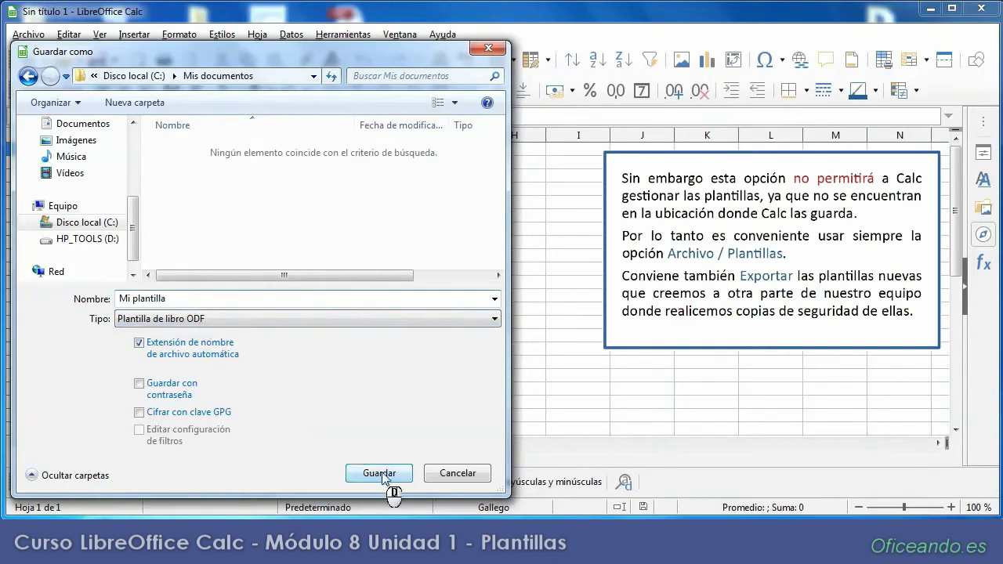
{"action": "left_click", "coordinate": [382, 478]}
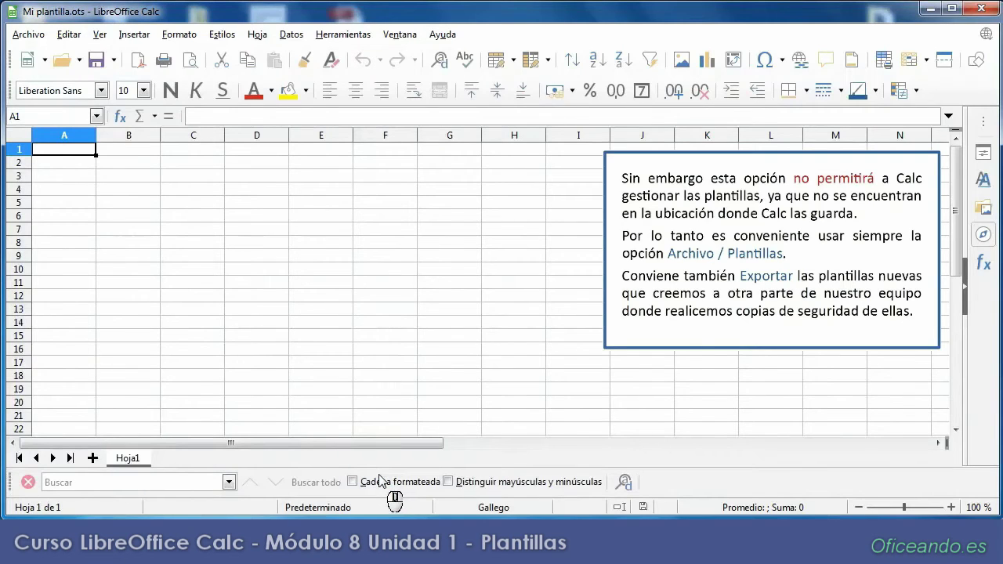
- Check in the template manager whether "Mi plantilla" is among the spreadsheet templates, and close the manager
{"action": "left_click", "coordinate": [28, 34]}
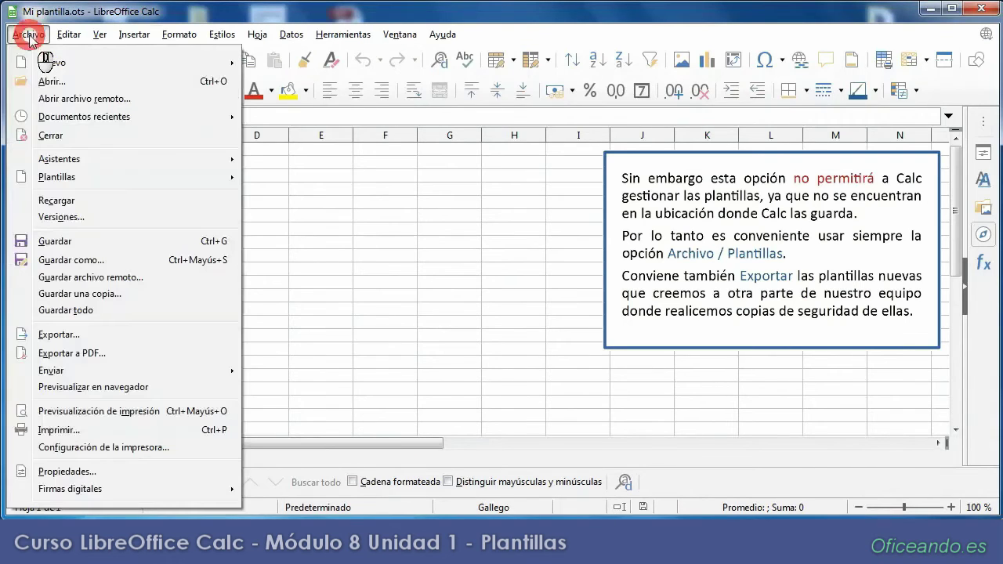
{"action": "mouse_move", "coordinate": [79, 178]}
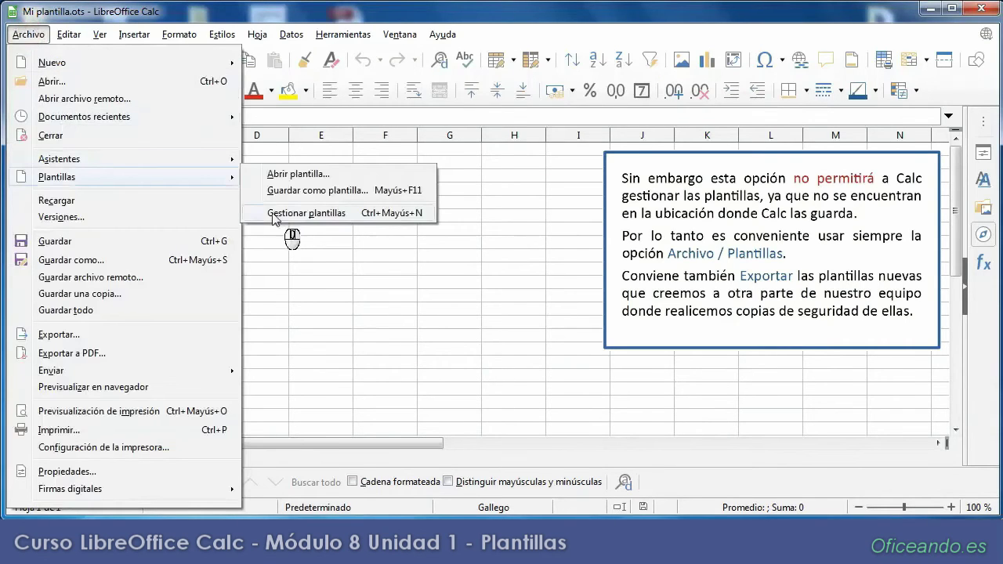
{"action": "left_click", "coordinate": [297, 213]}
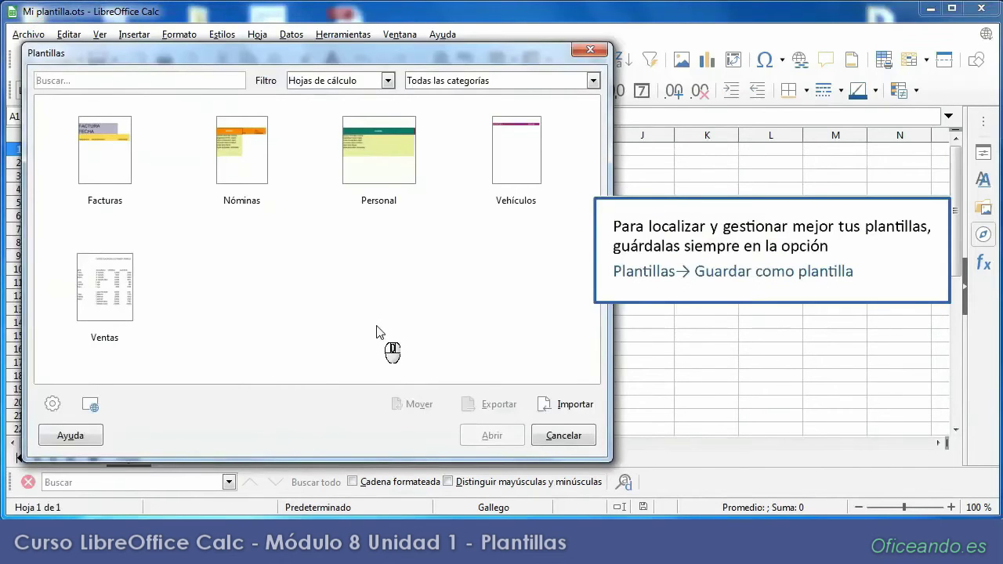
{"action": "left_click", "coordinate": [589, 52]}
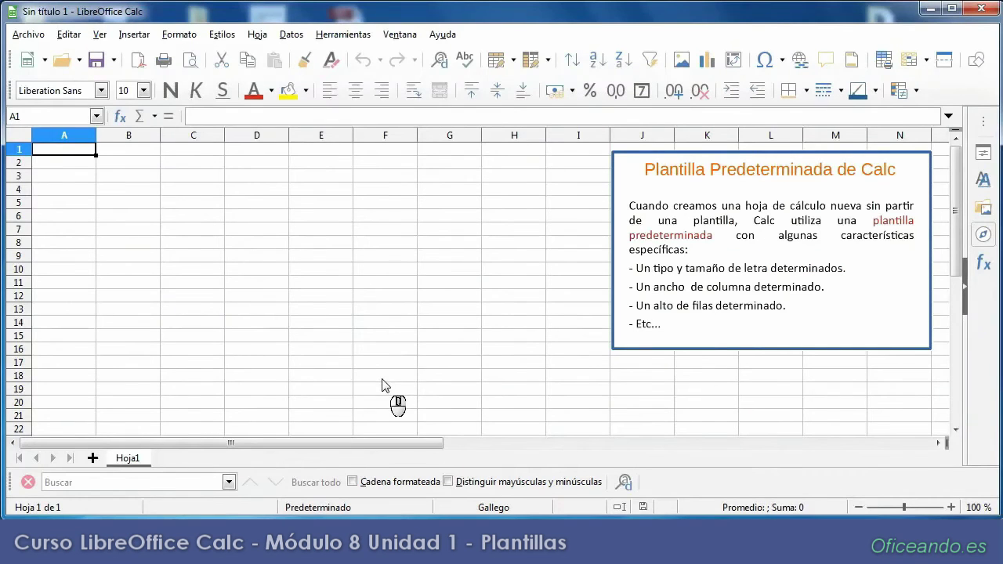
{"action": "left_click", "coordinate": [383, 377]}
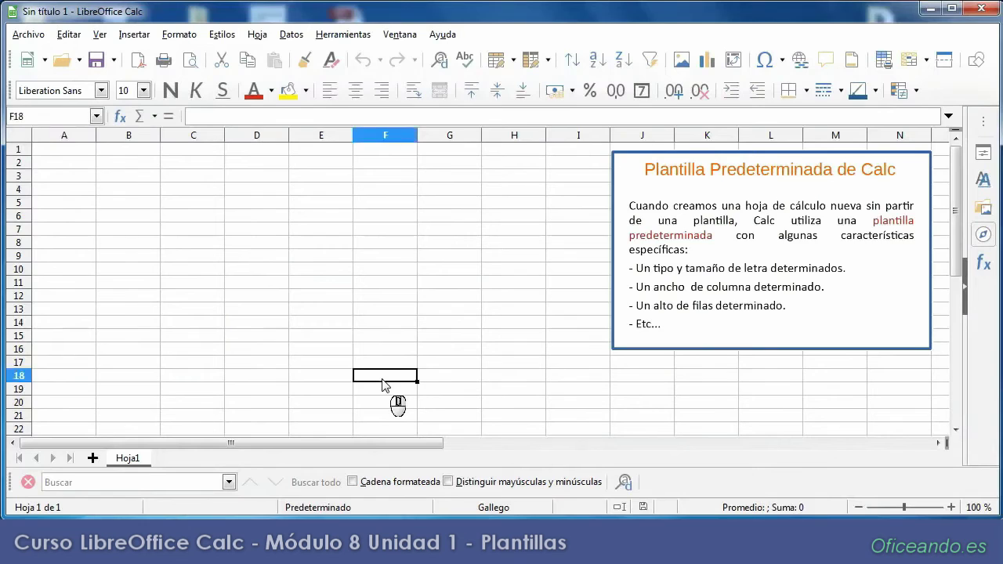
{"action": "left_click", "coordinate": [384, 401]}
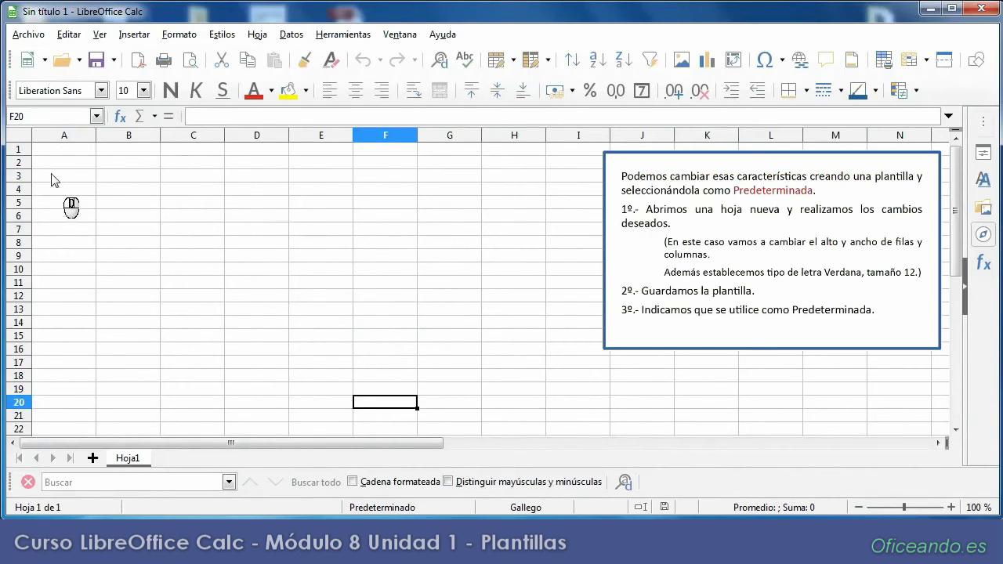
- Widen all columns and increase the height of all rows across the whole sheet
{"action": "left_click", "coordinate": [19, 137]}
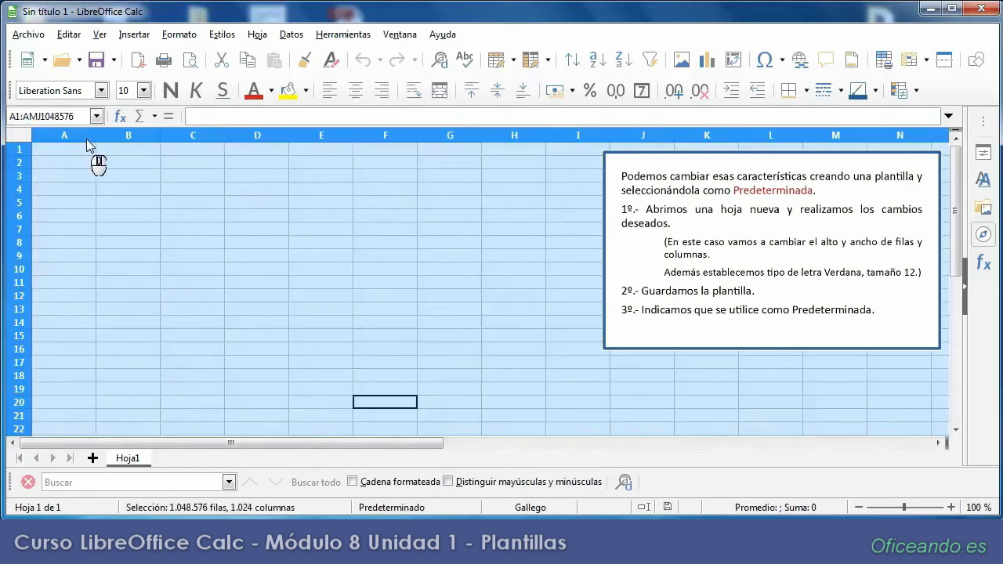
{"action": "left_click_drag", "start_coordinate": [95, 139], "coordinate": [116, 141]}
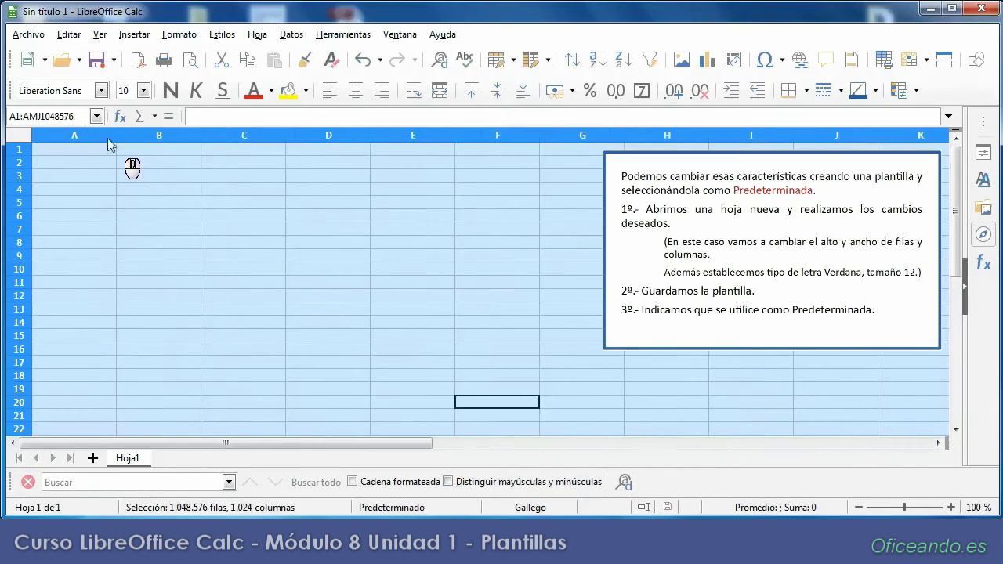
{"action": "left_click_drag", "start_coordinate": [23, 156], "coordinate": [22, 164]}
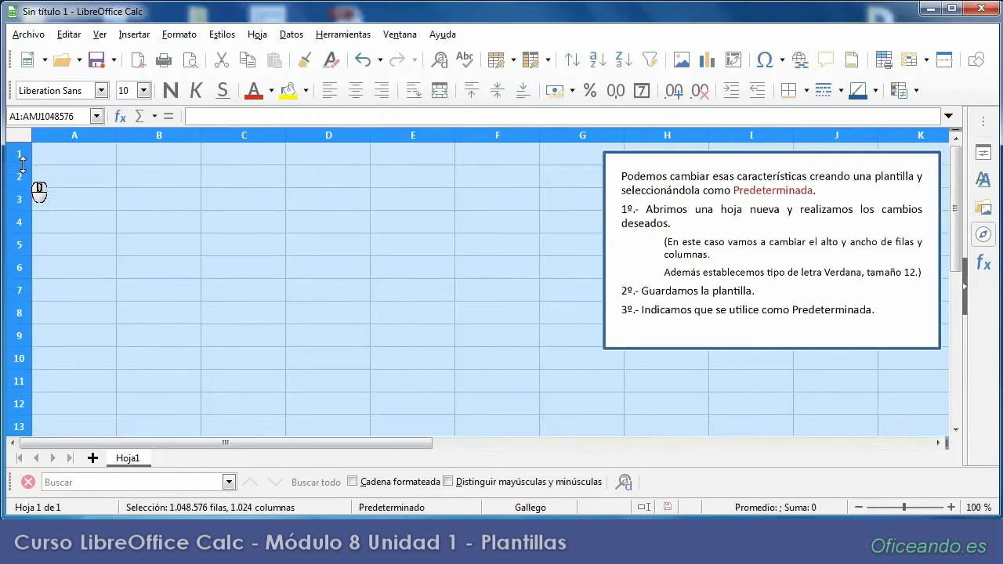
- Set the font of all cells to Verdana at size 12, and deselect the sheet
{"action": "left_click", "coordinate": [144, 90]}
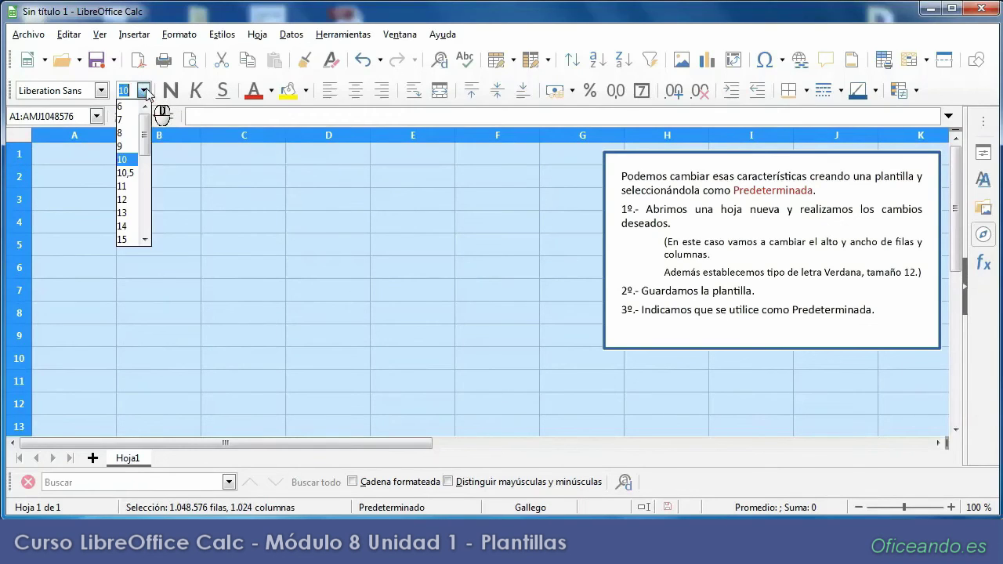
{"action": "left_click", "coordinate": [128, 196]}
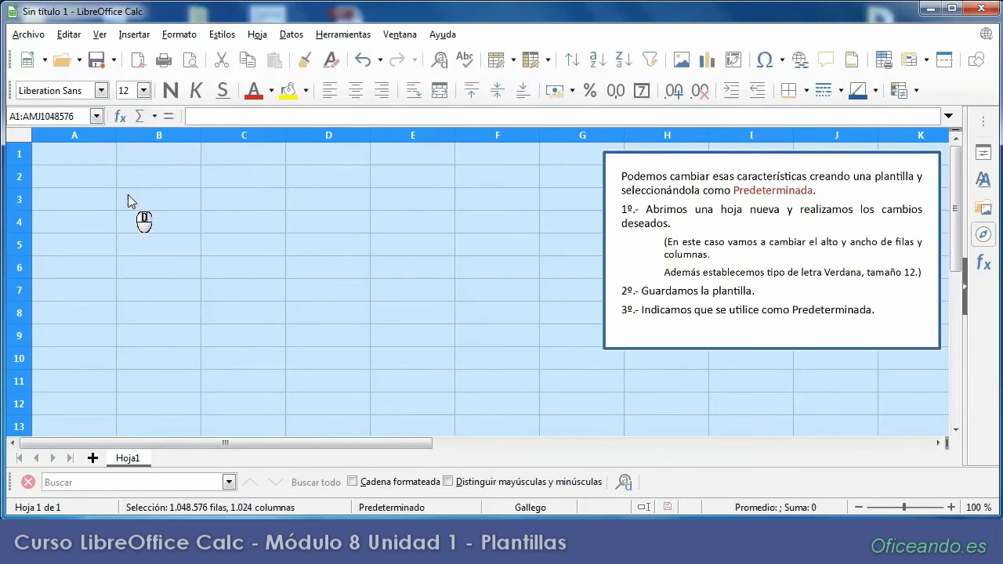
{"action": "left_click", "coordinate": [102, 92]}
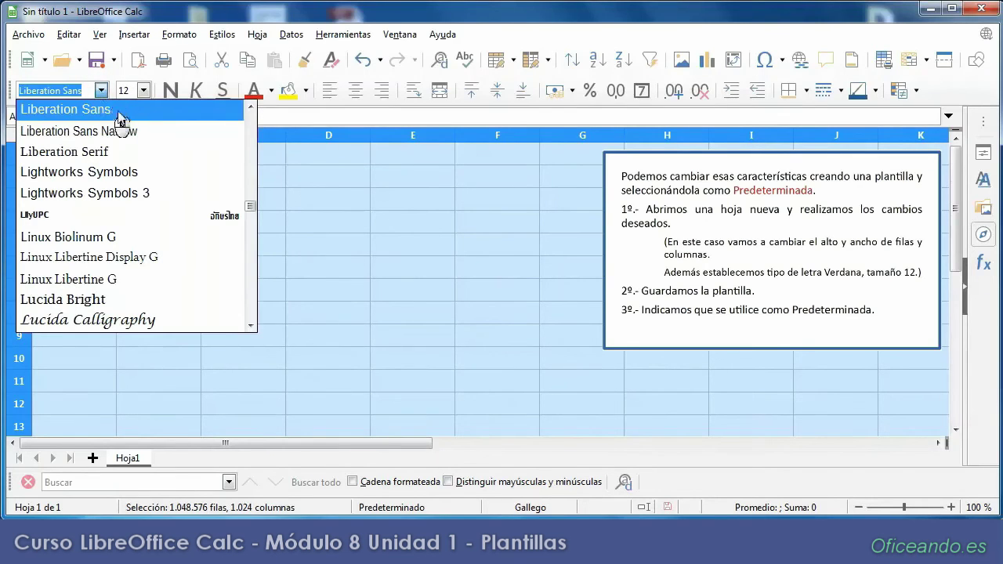
{"action": "left_click_drag", "start_coordinate": [250, 206], "coordinate": [248, 305]}
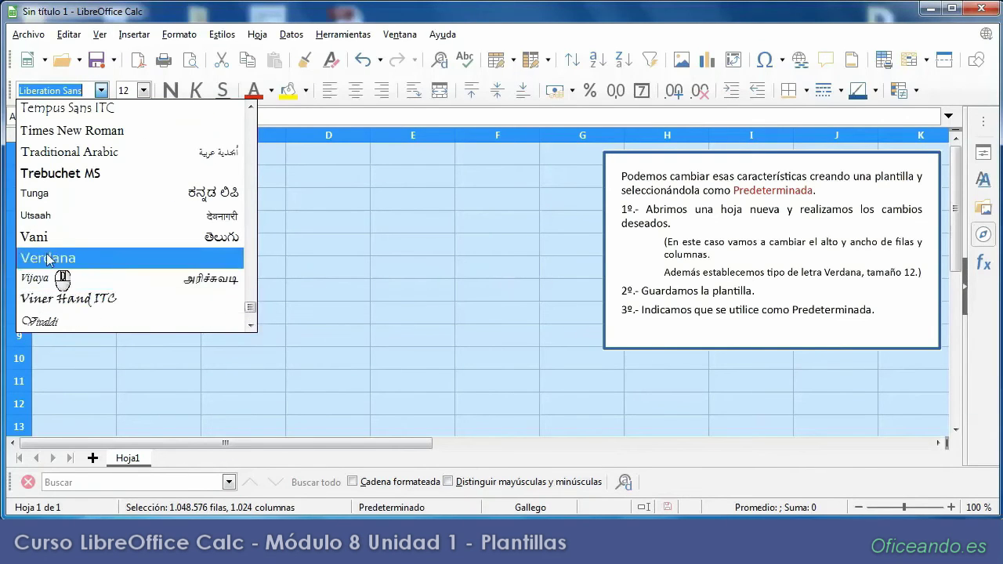
{"action": "left_click", "coordinate": [49, 258]}
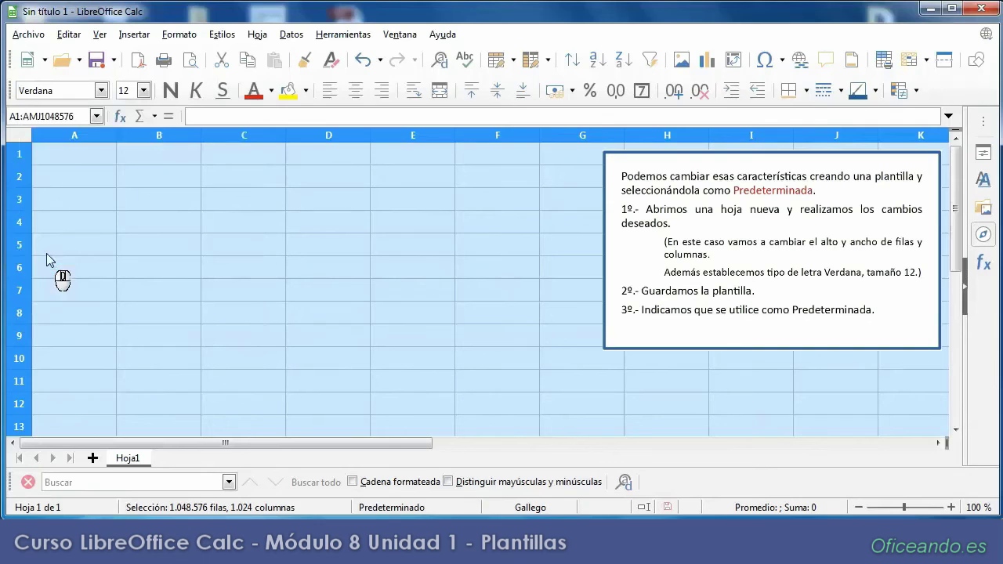
{"action": "left_click", "coordinate": [348, 363]}
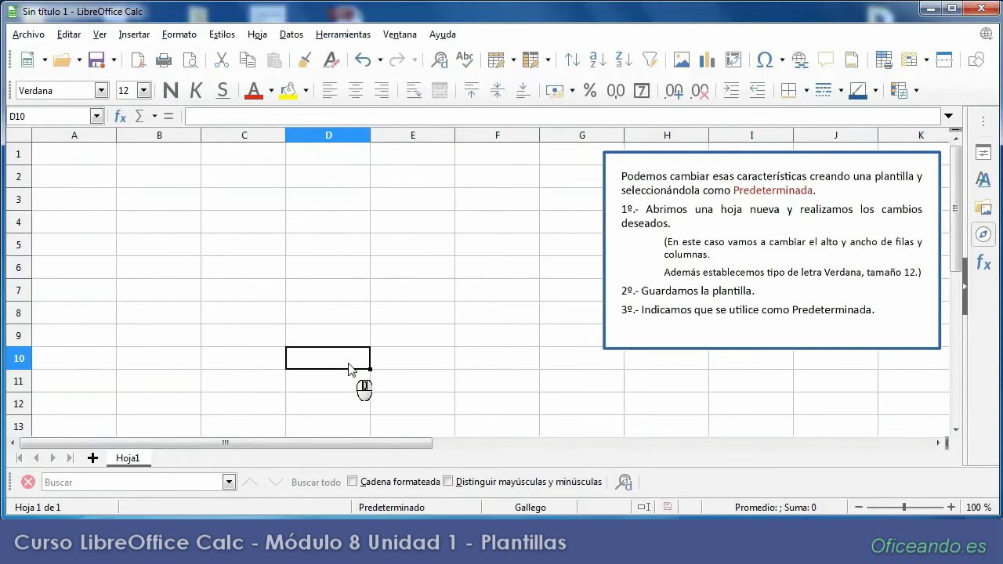
- Save the formatted sheet as the template "MiPlantillaBase" in the category Mis plantillas and set it as the default template
{"action": "left_click", "coordinate": [27, 34]}
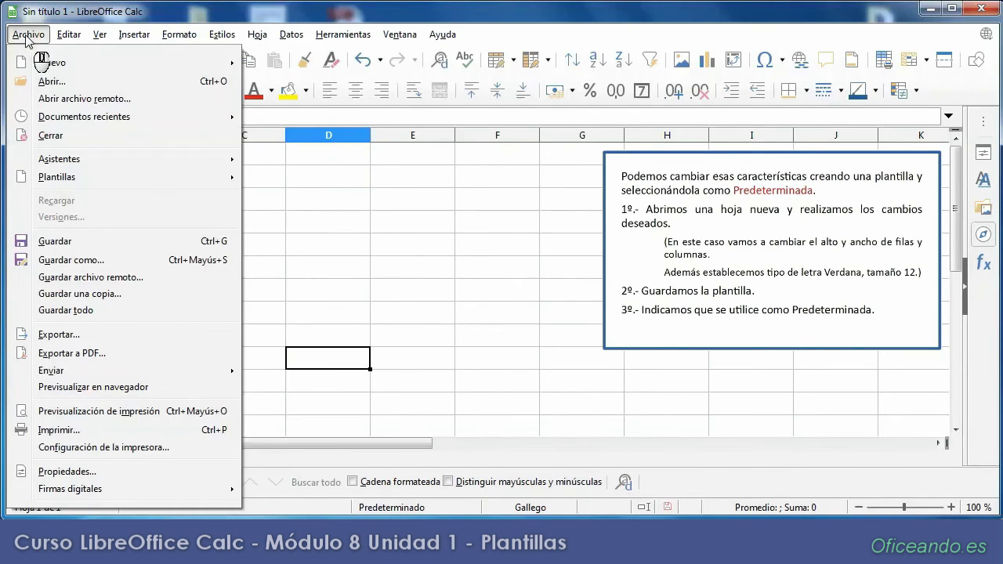
{"action": "mouse_move", "coordinate": [56, 178]}
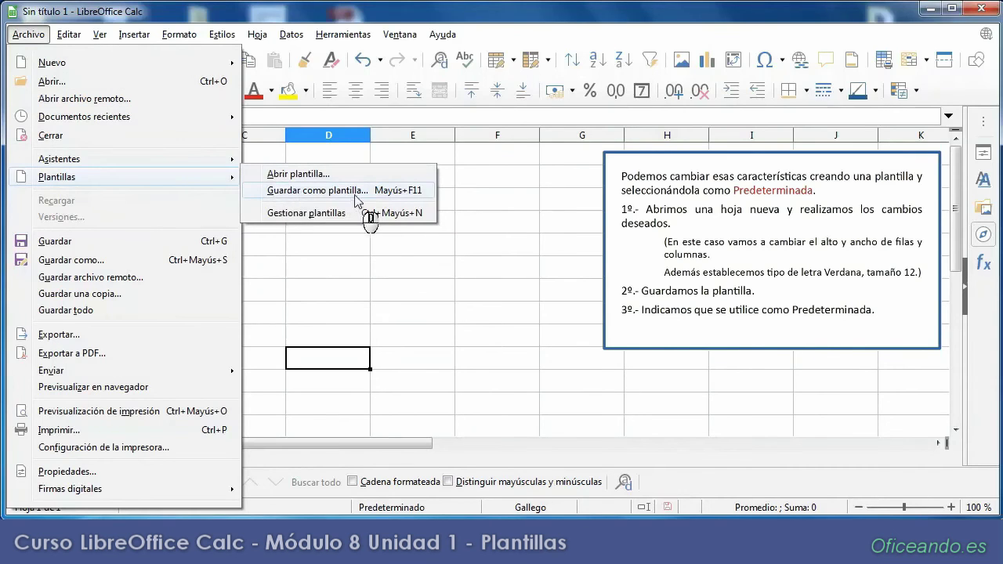
{"action": "left_click", "coordinate": [305, 192]}
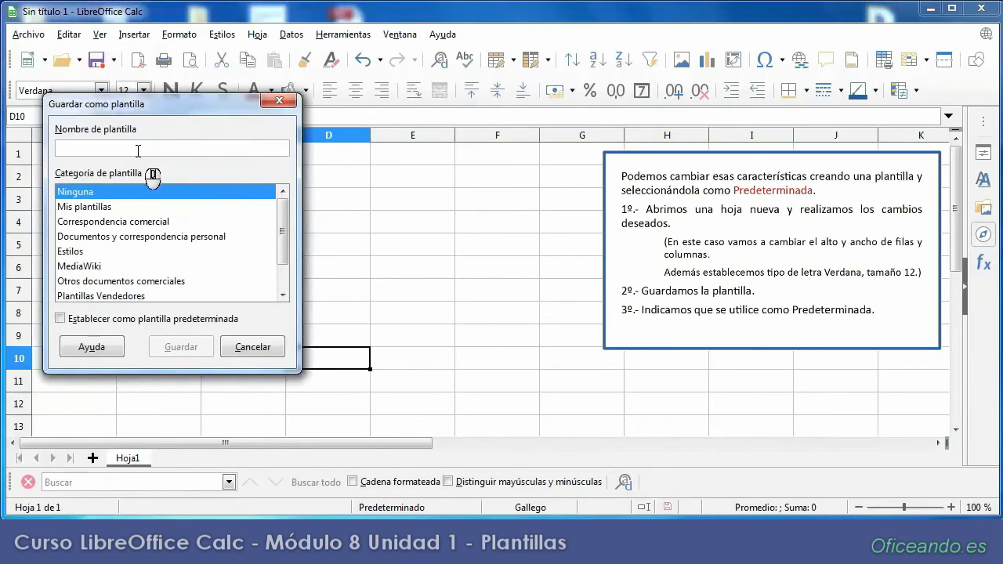
{"action": "left_click", "coordinate": [137, 151]}
{"action": "type", "text": "MiP"}
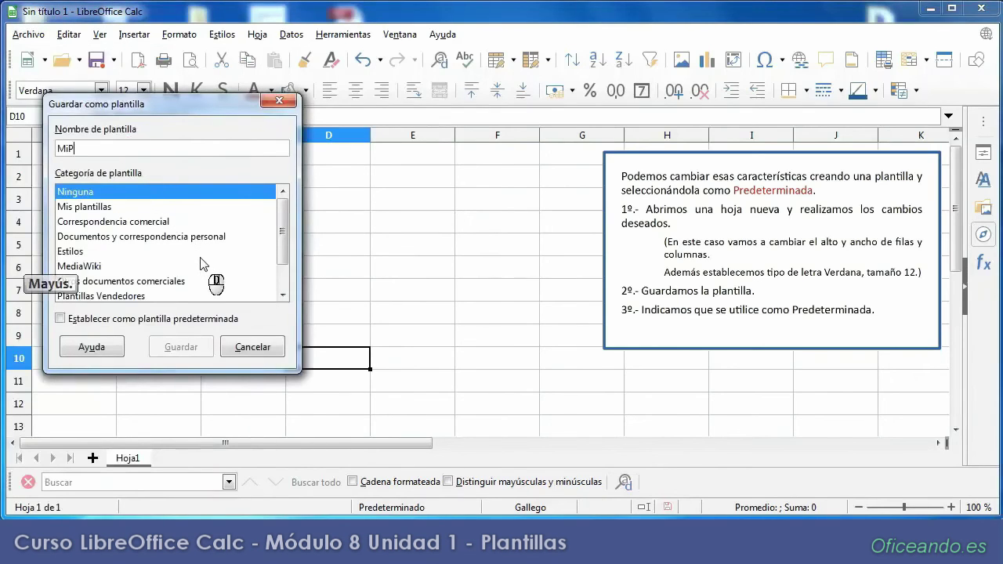
{"action": "type", "text": "lantillaBase"}
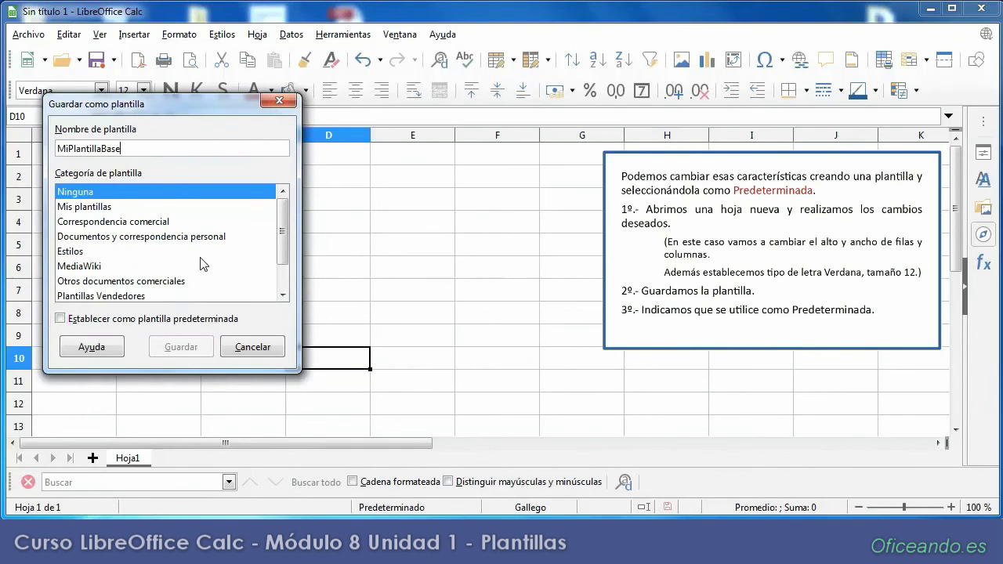
{"action": "left_click", "coordinate": [60, 319]}
{"action": "left_click", "coordinate": [60, 319]}
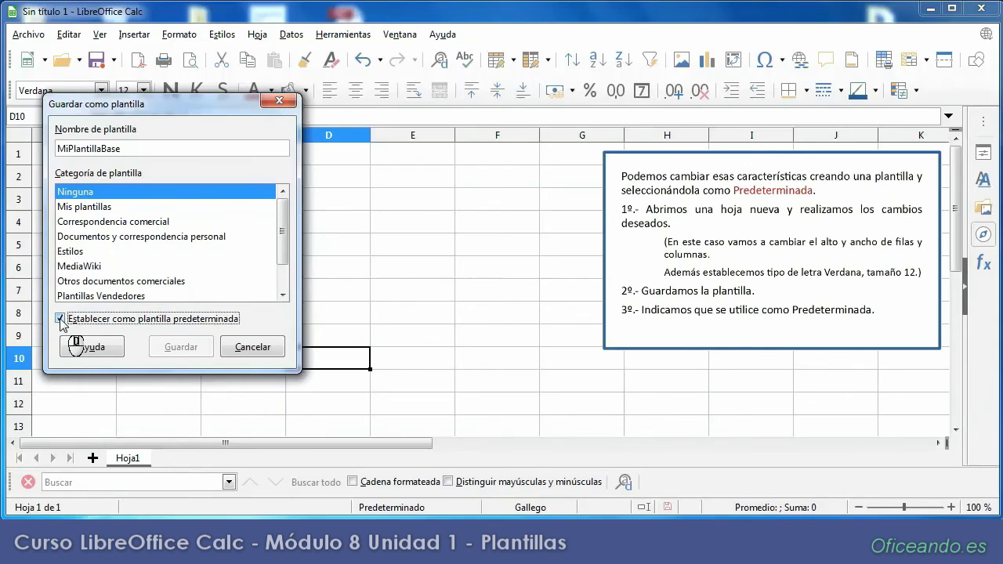
{"action": "left_click", "coordinate": [105, 207]}
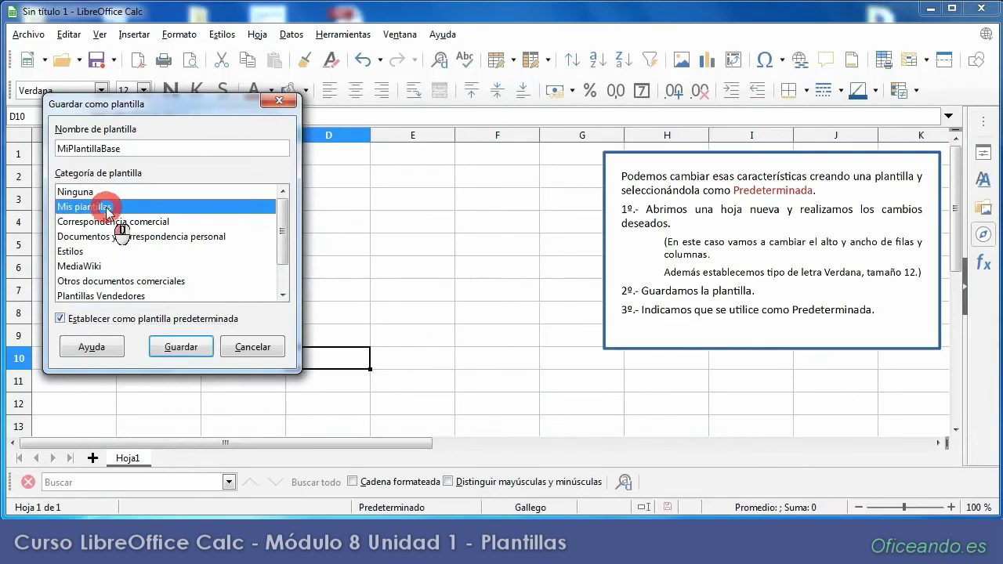
{"action": "left_click", "coordinate": [173, 351]}
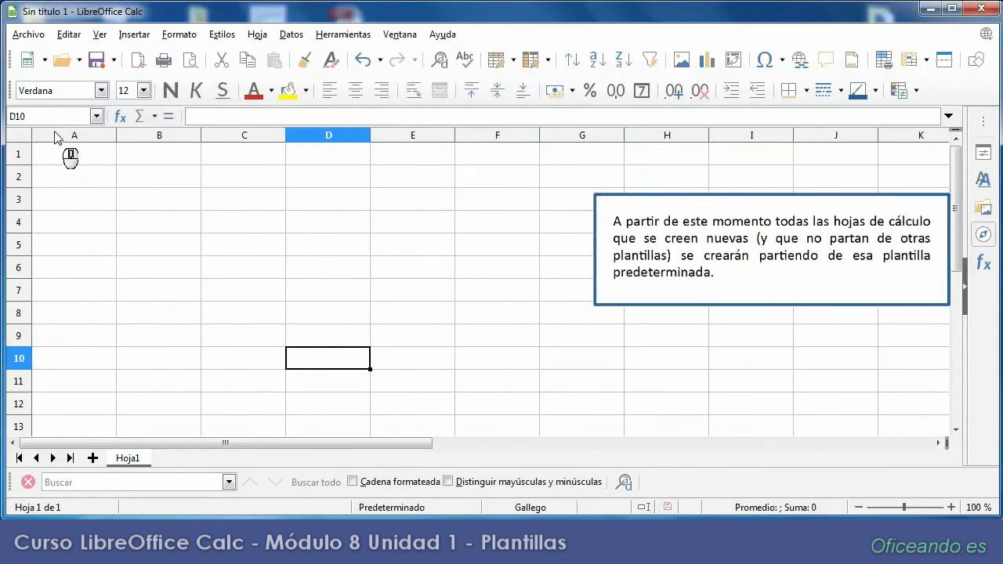
- Create two new blank spreadsheets in succession to check that they start from the custom default template
{"action": "left_click", "coordinate": [30, 36]}
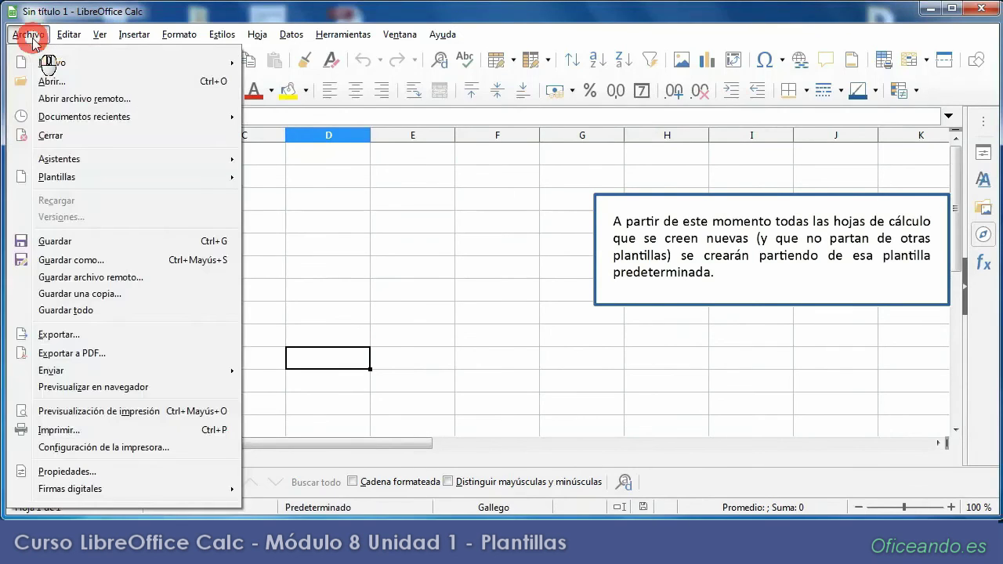
{"action": "mouse_move", "coordinate": [36, 62]}
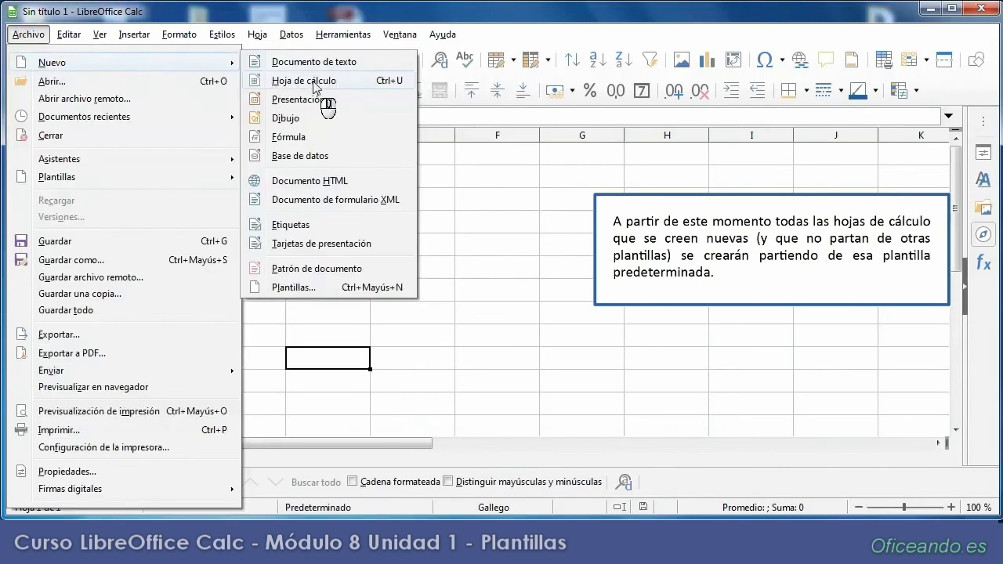
{"action": "left_click", "coordinate": [339, 80]}
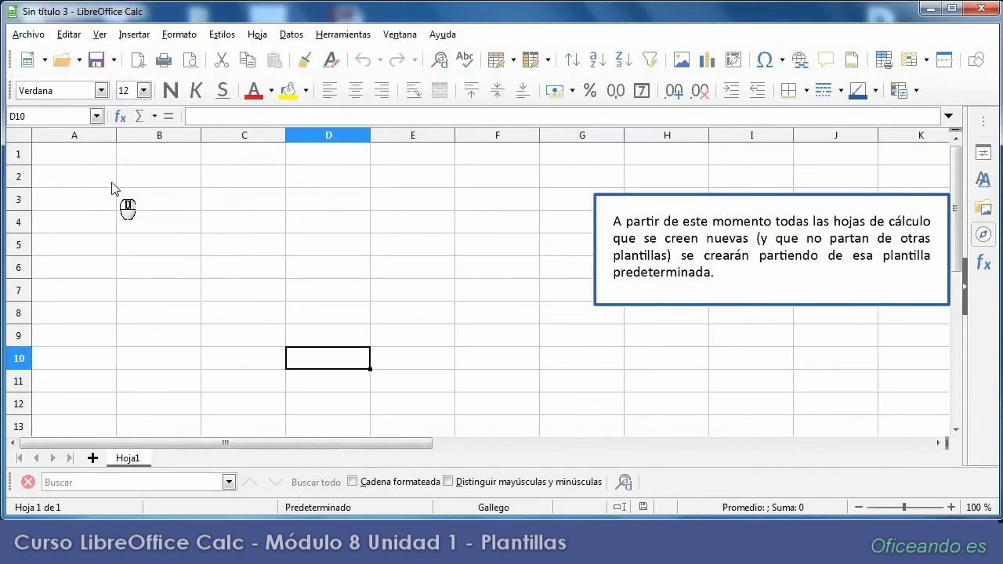
{"action": "left_click", "coordinate": [29, 34]}
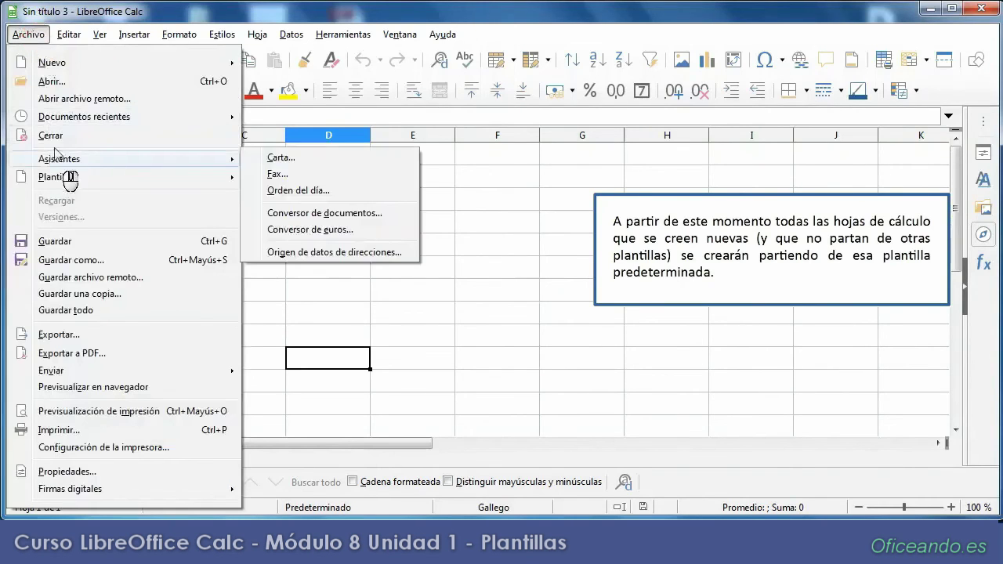
{"action": "mouse_move", "coordinate": [77, 70]}
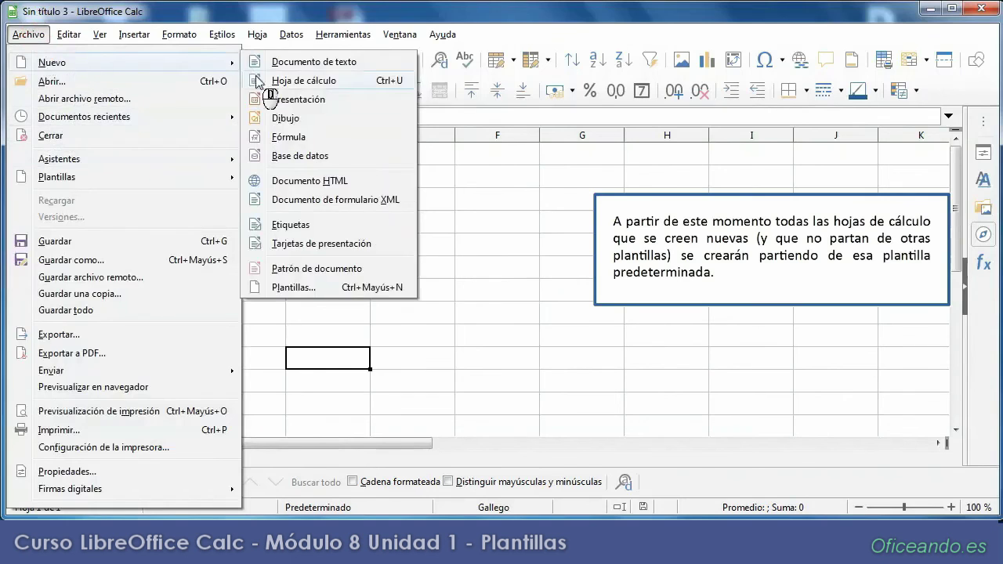
{"action": "left_click", "coordinate": [288, 80]}
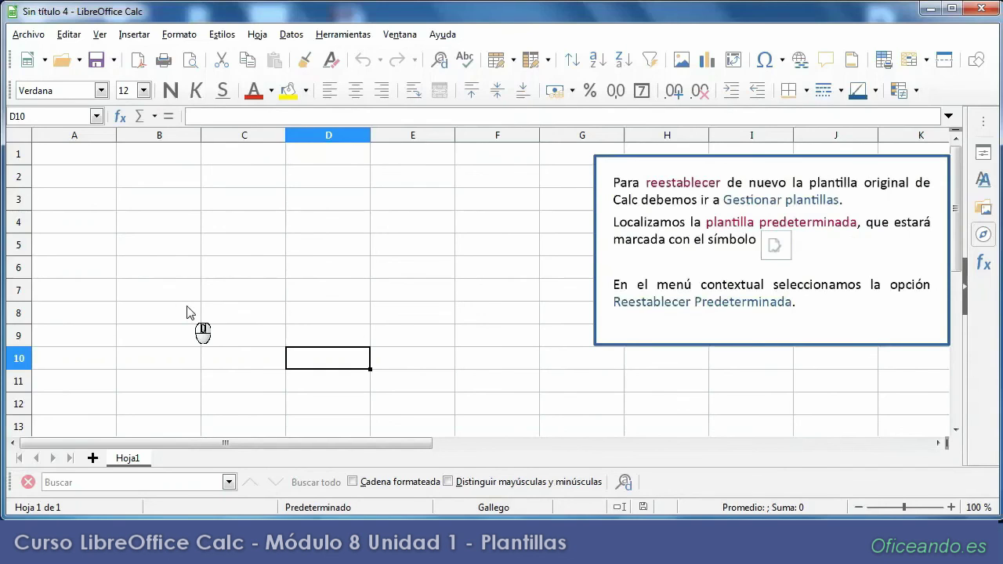
- Reset the default status of "MiPlantillaBase" in the template manager to restore Calc's original default template, and close the manager
{"action": "left_click", "coordinate": [29, 35]}
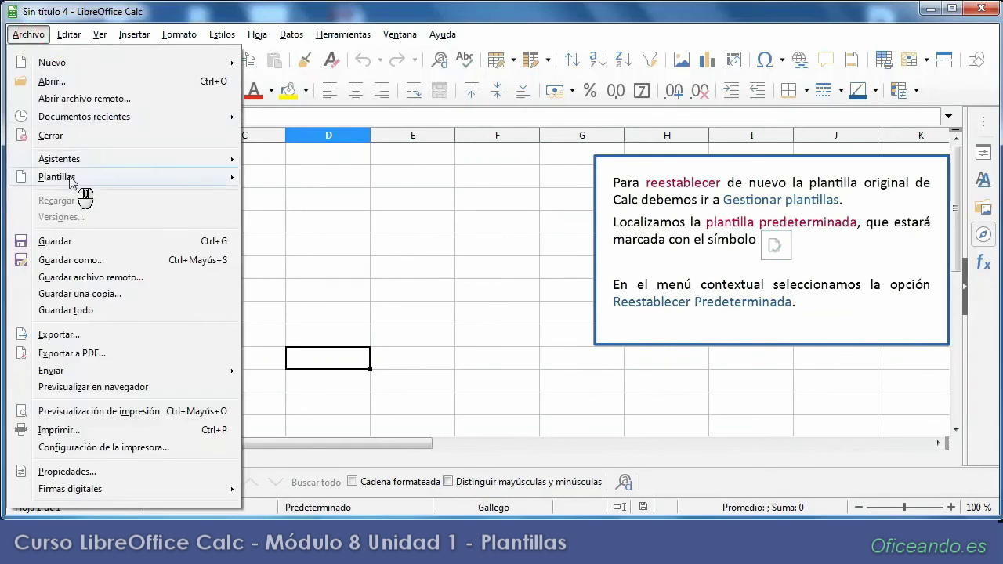
{"action": "mouse_move", "coordinate": [71, 180]}
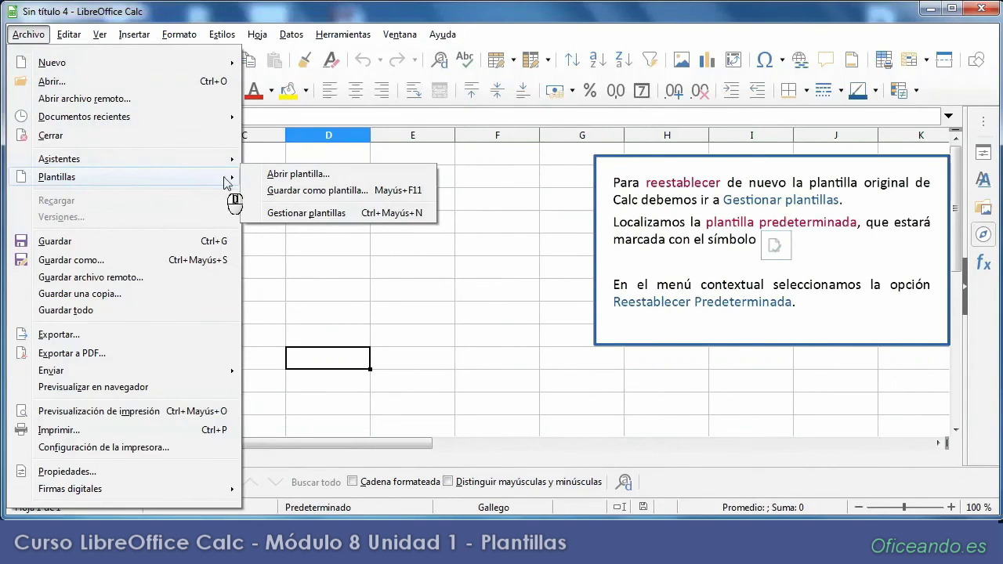
{"action": "left_click", "coordinate": [316, 219]}
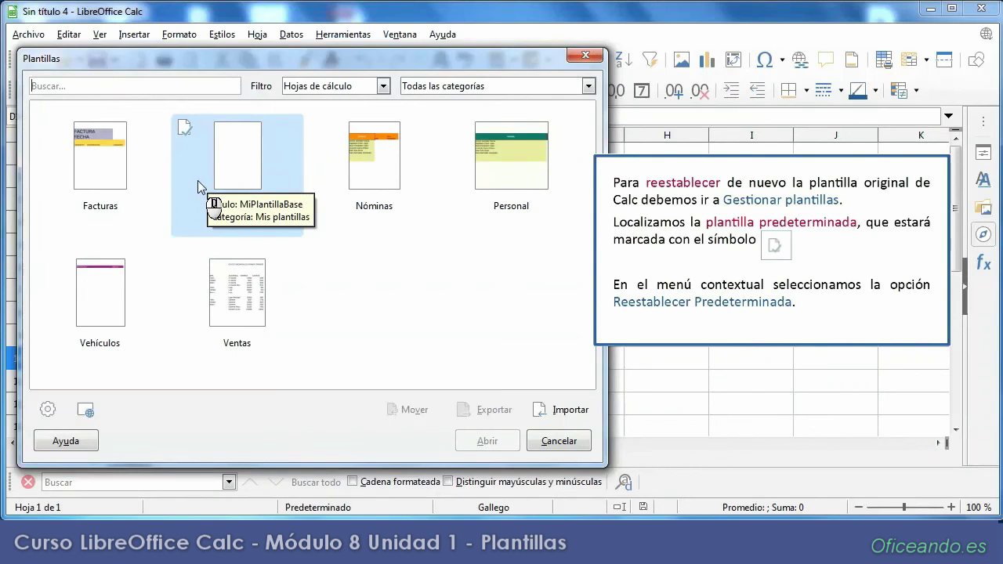
{"action": "right_click", "coordinate": [186, 205]}
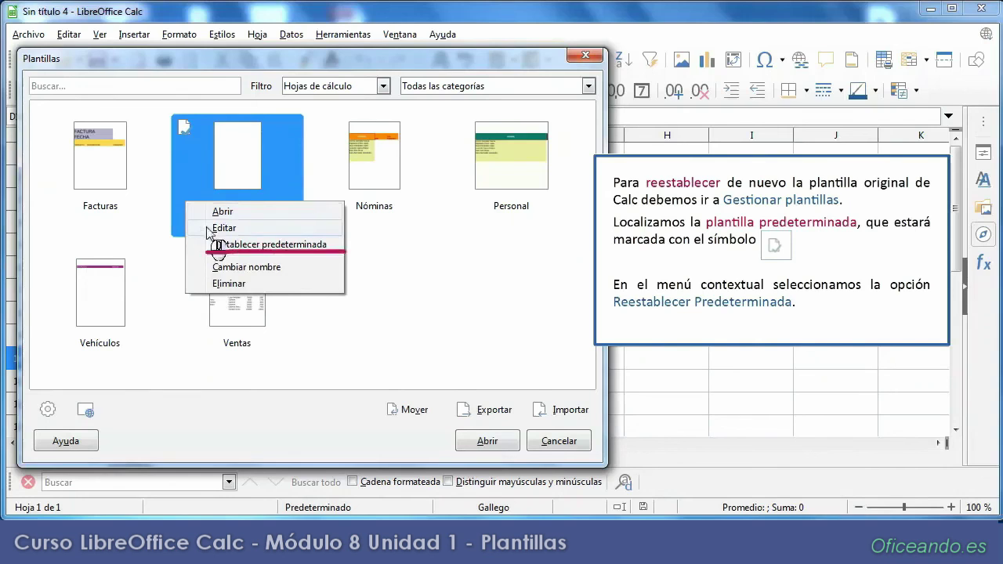
{"action": "left_click", "coordinate": [279, 248]}
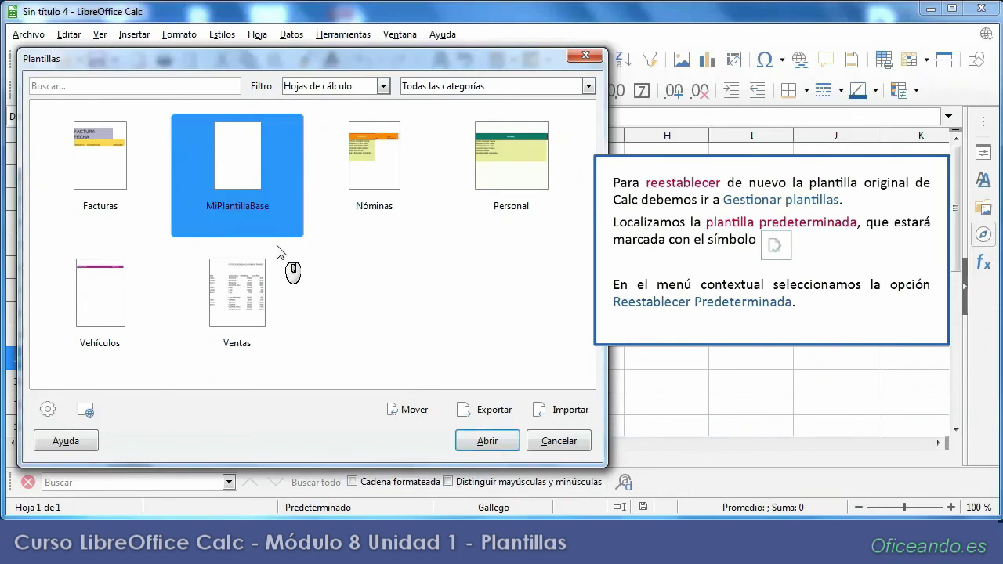
{"action": "left_click", "coordinate": [478, 387]}
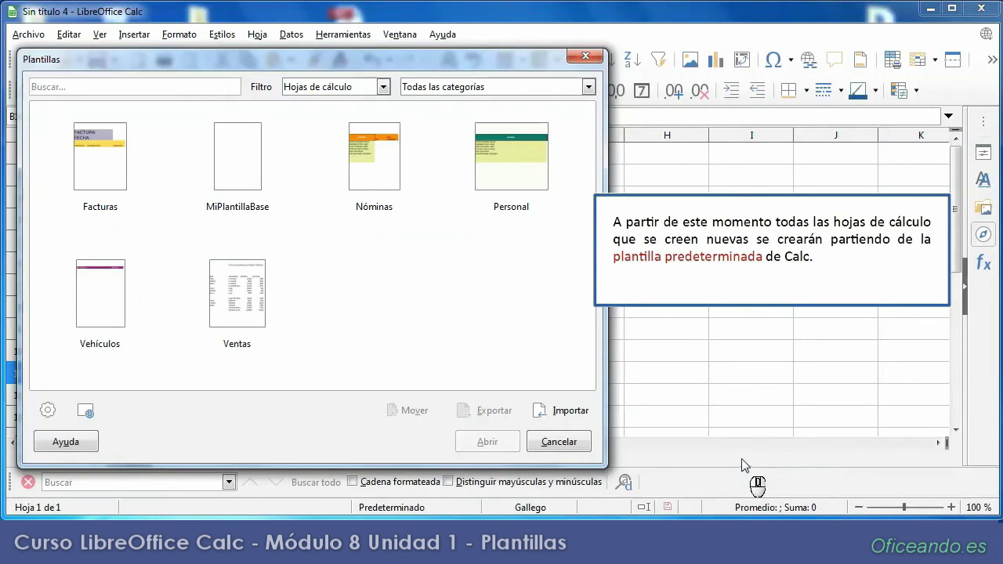
{"action": "left_click", "coordinate": [591, 61]}
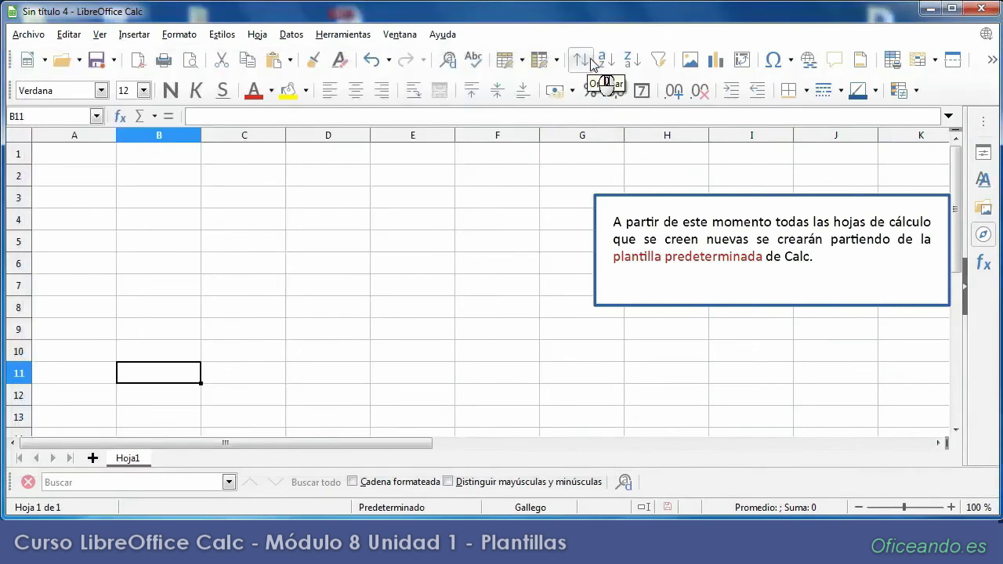
- Create a new blank spreadsheet based on Calc's original default template
{"action": "left_click", "coordinate": [27, 34]}
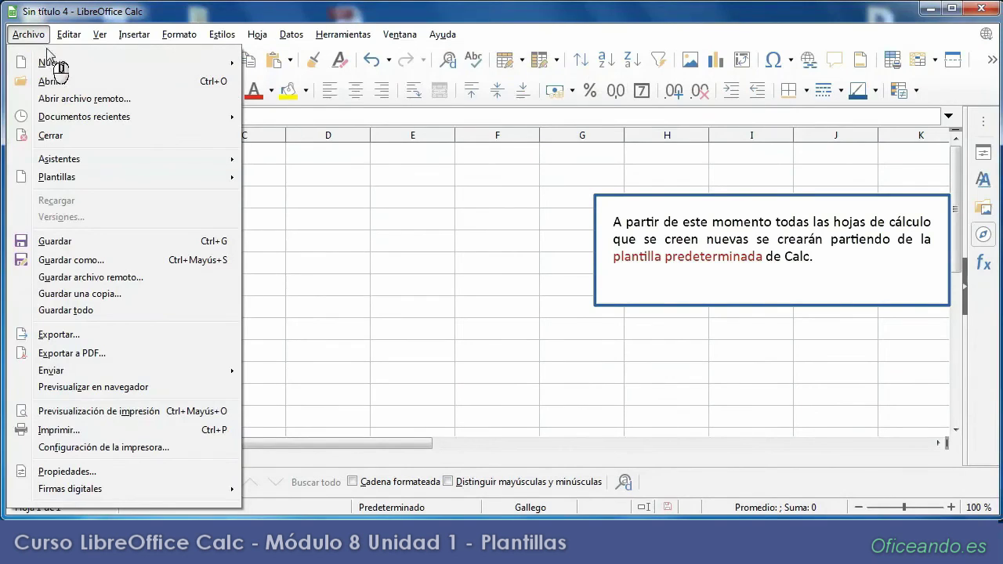
{"action": "mouse_move", "coordinate": [54, 65]}
{"action": "left_click", "coordinate": [304, 80]}
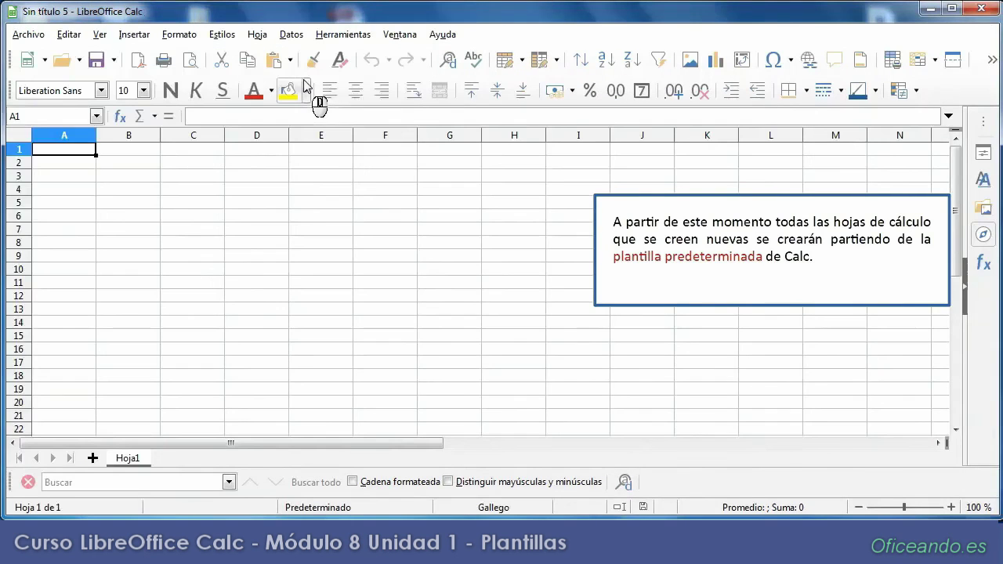